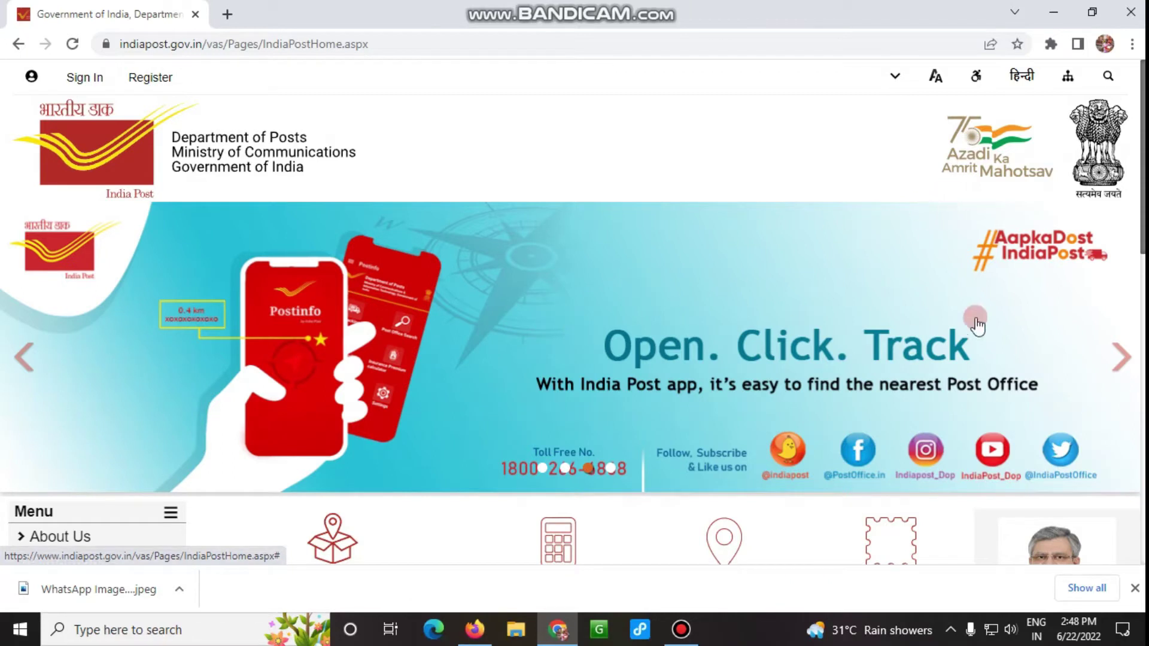
Advance the home page banner carousel and scroll to look over the page.
click(1120, 359)
scroll(974, 350, down, 11)
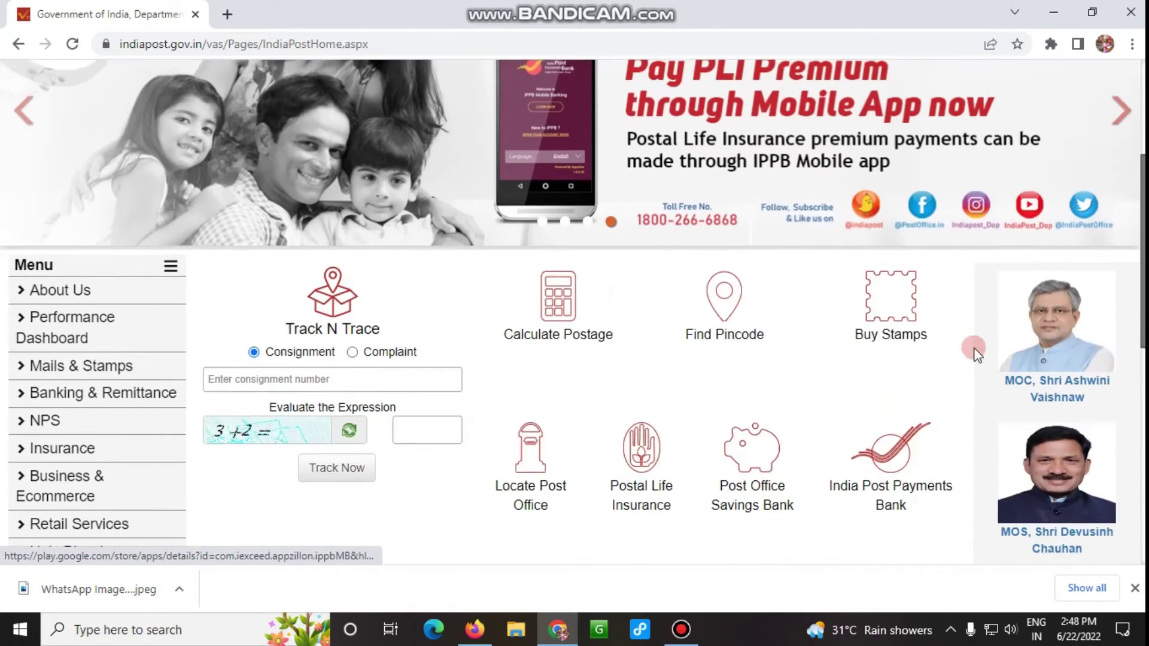
scroll(972, 354, up, 11)
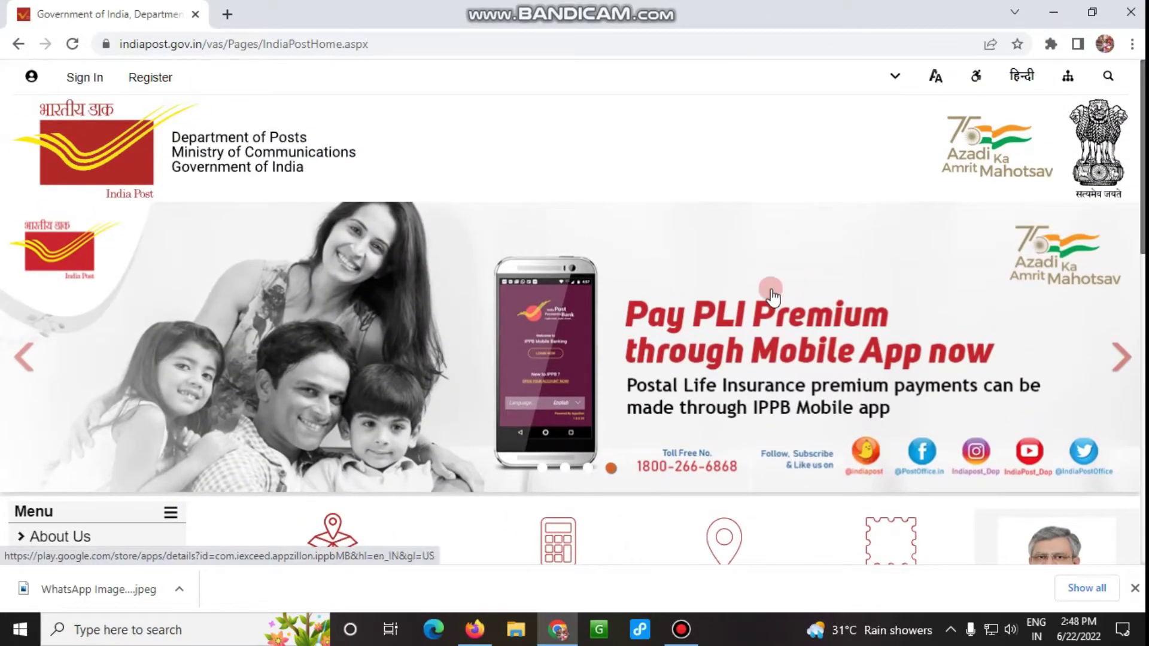
scroll(775, 295, down, 4)
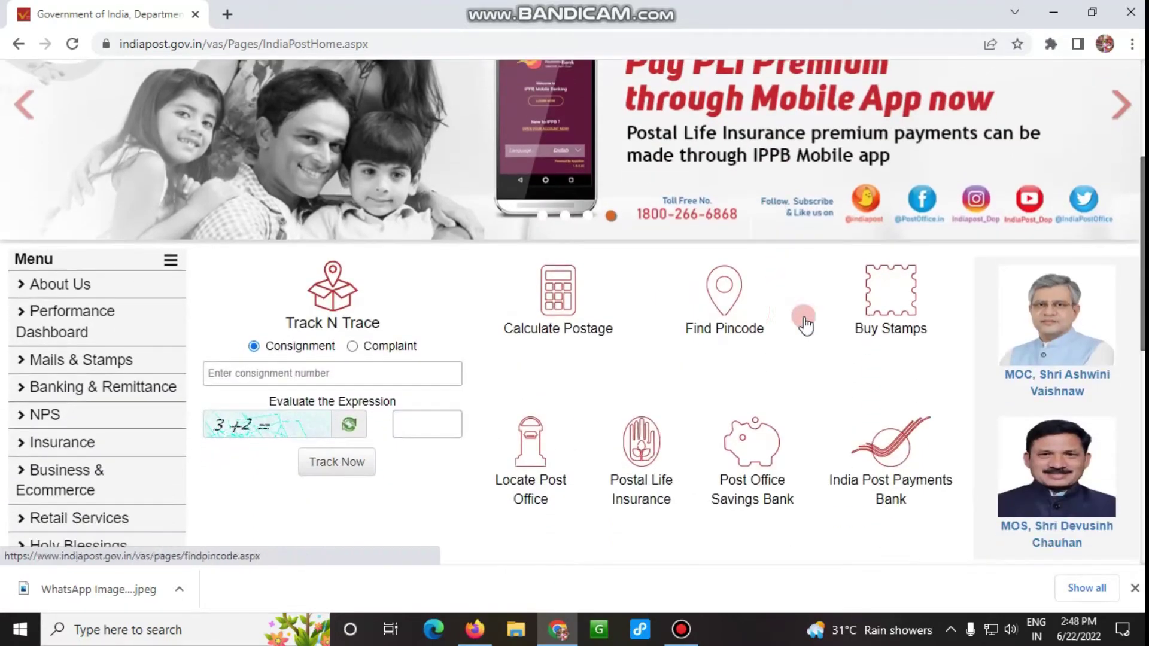
scroll(936, 255, up, 4)
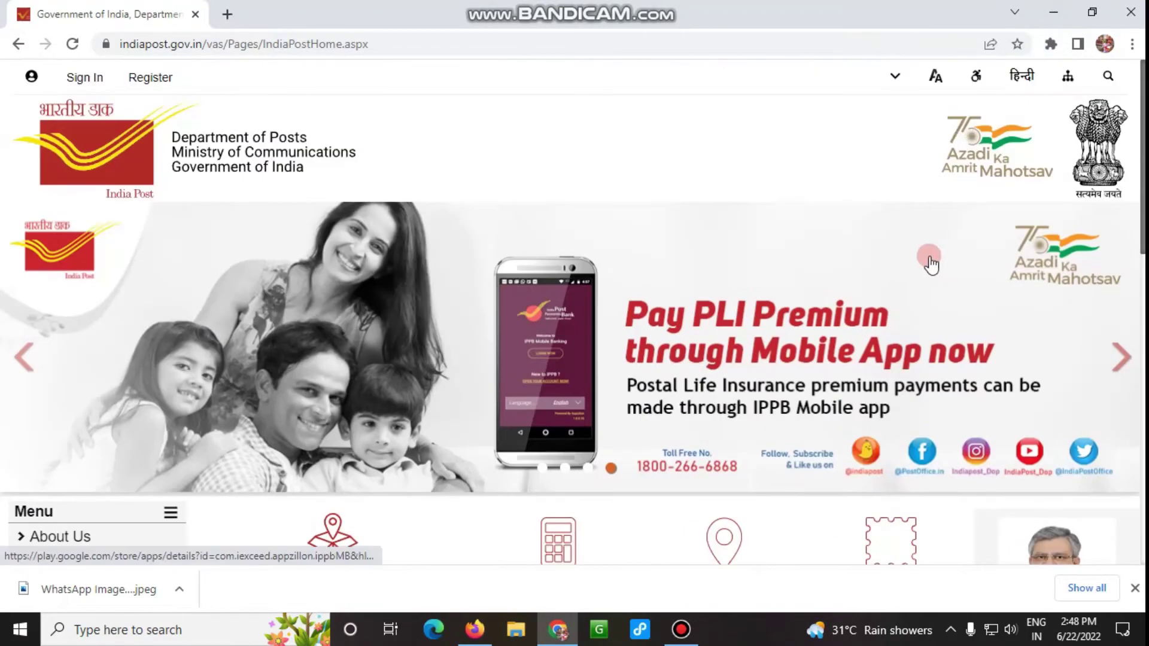
Highlight the Sign In and Register links with an on-screen annotation box, then clear it.
key(ctrl+alt+d)
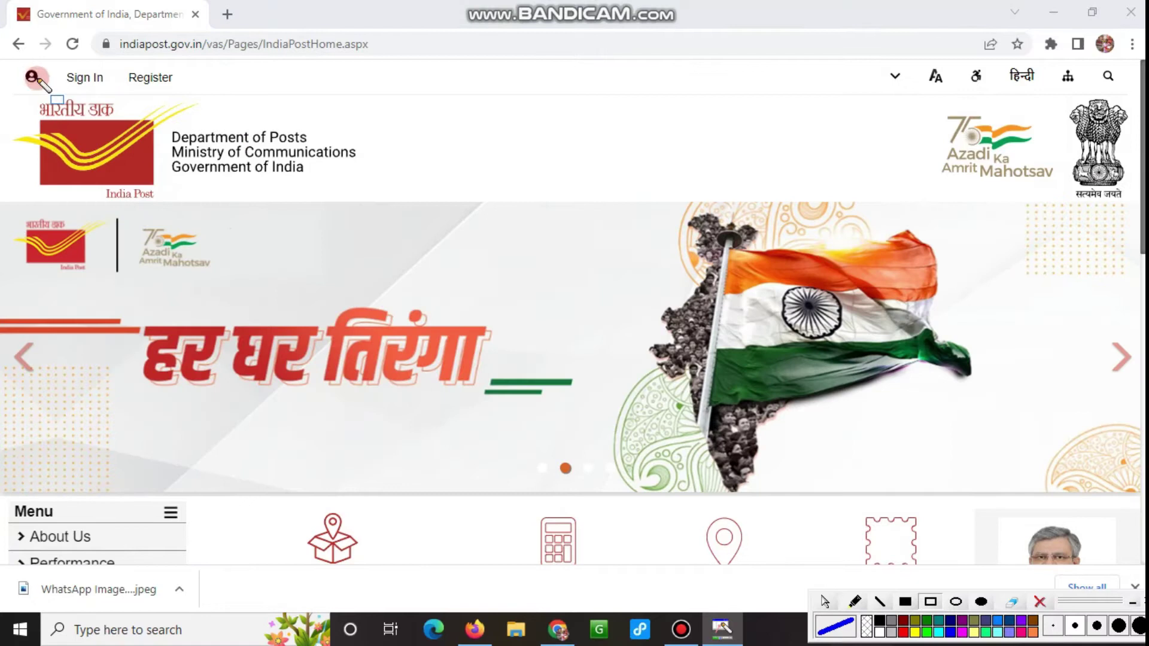
drag(33, 60, 239, 110)
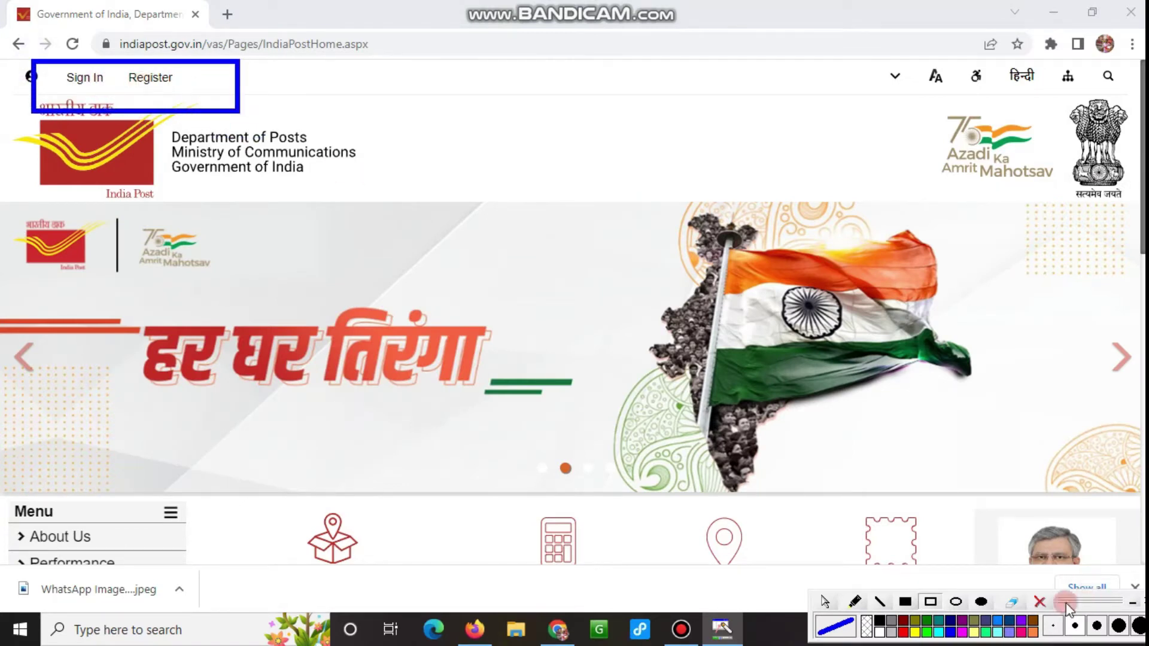
click(1039, 603)
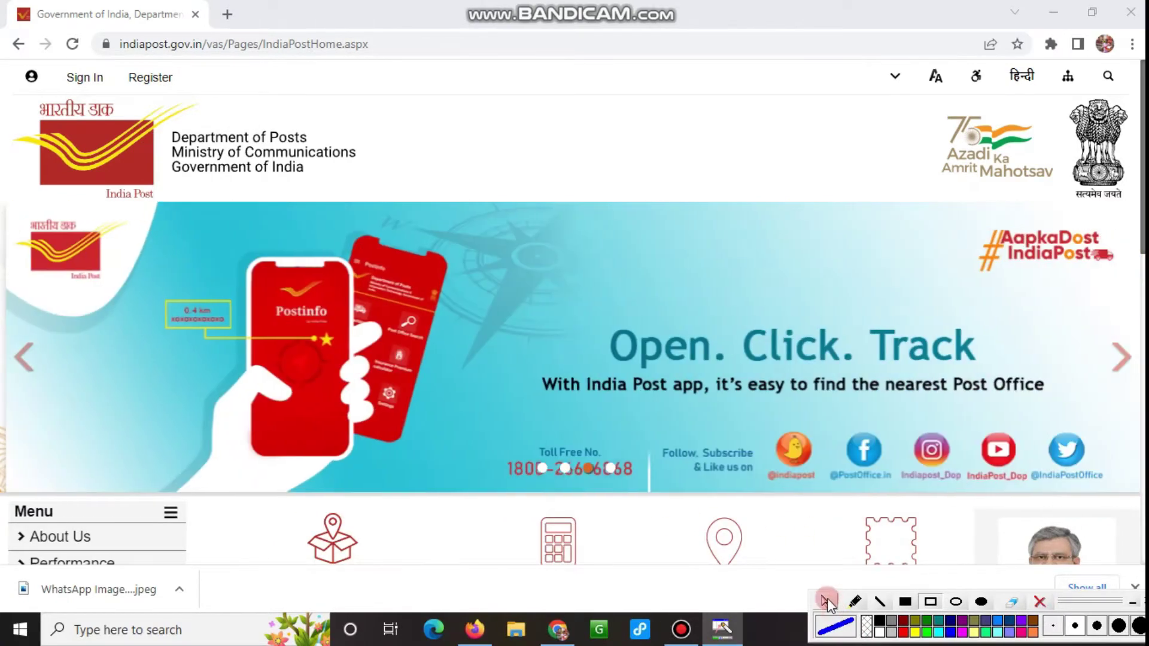
Show the retail Sign In choice, then bring up the Register Retail/Corporate dropdown.
click(82, 76)
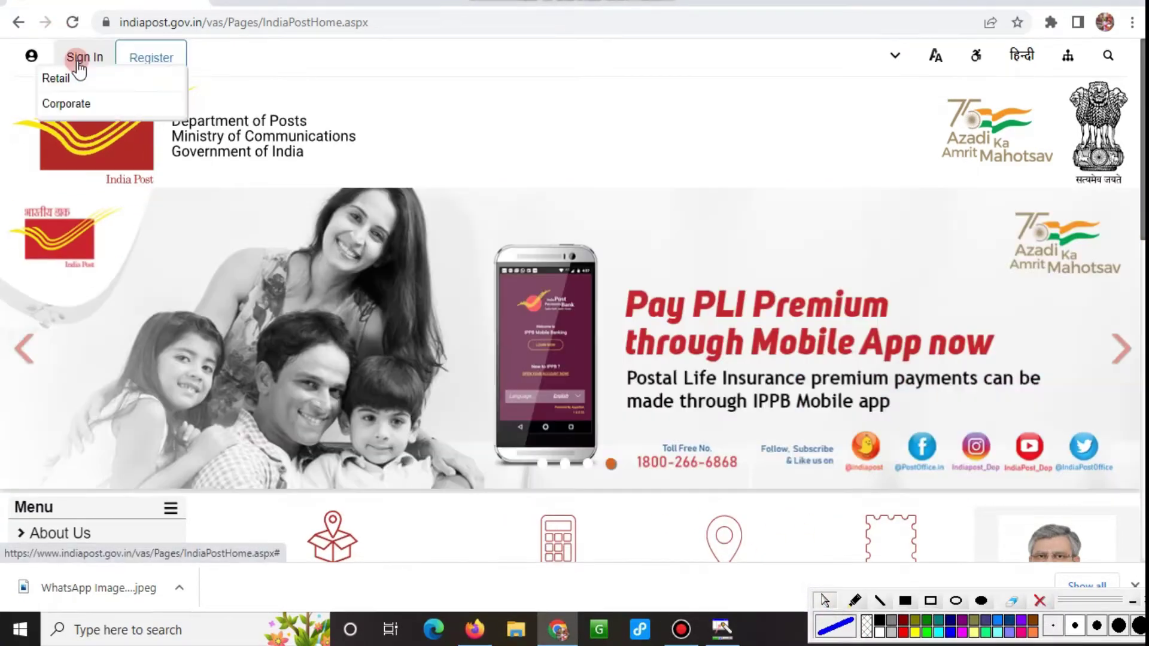
click(78, 67)
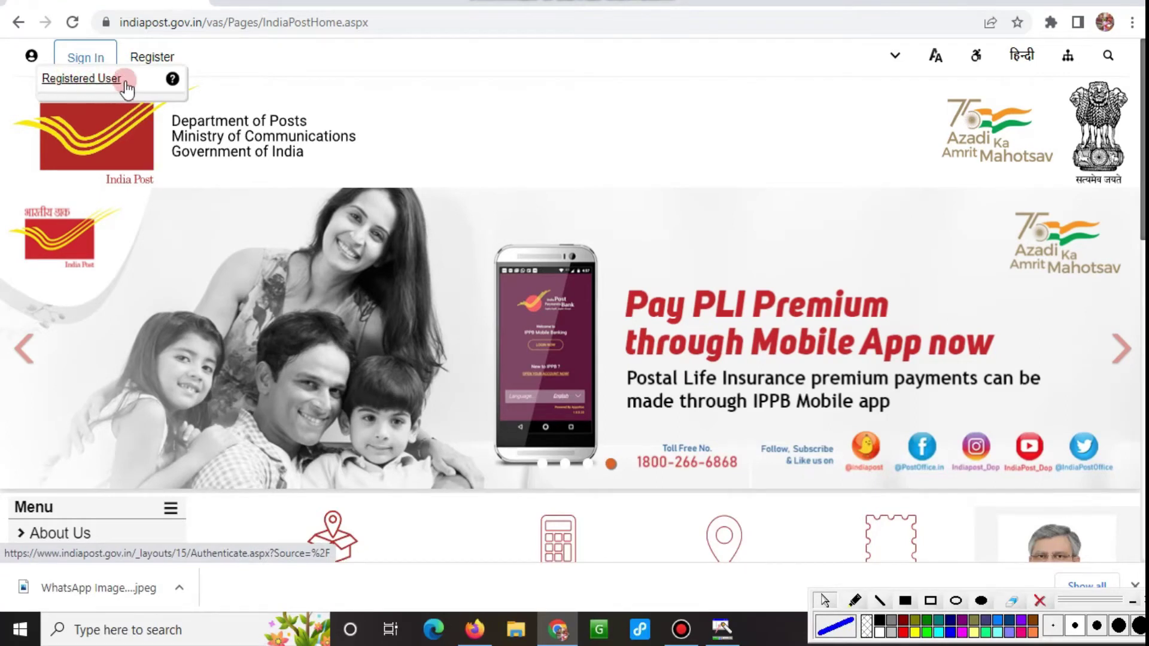
click(151, 57)
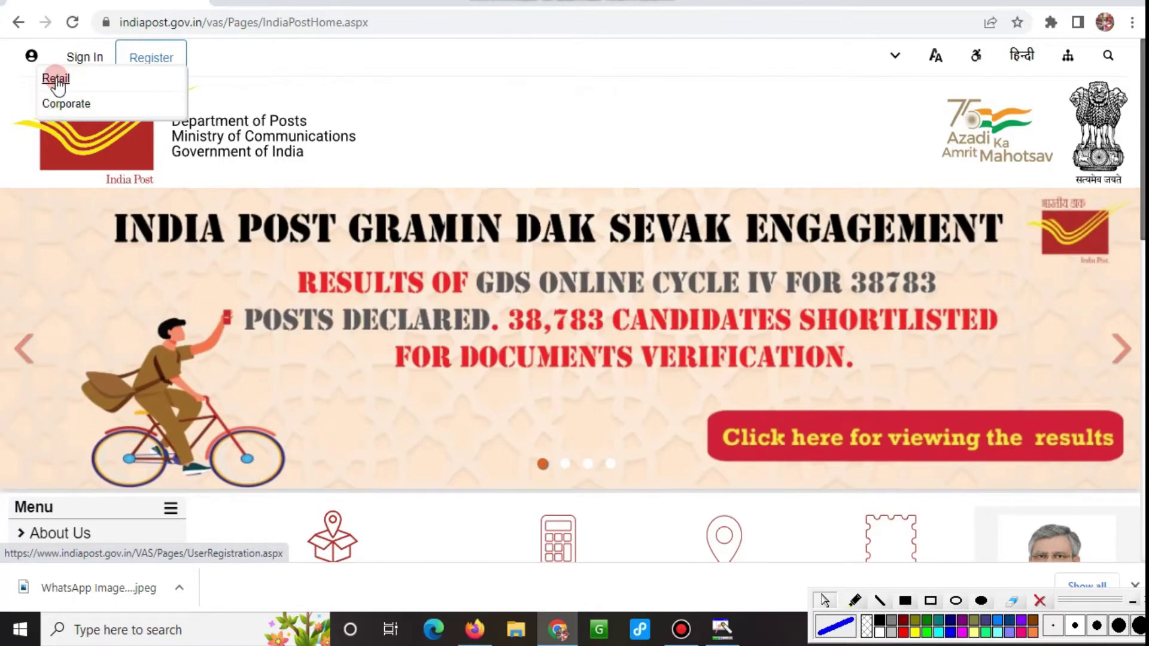
Open the Retail registration form and scroll through its fields.
click(55, 79)
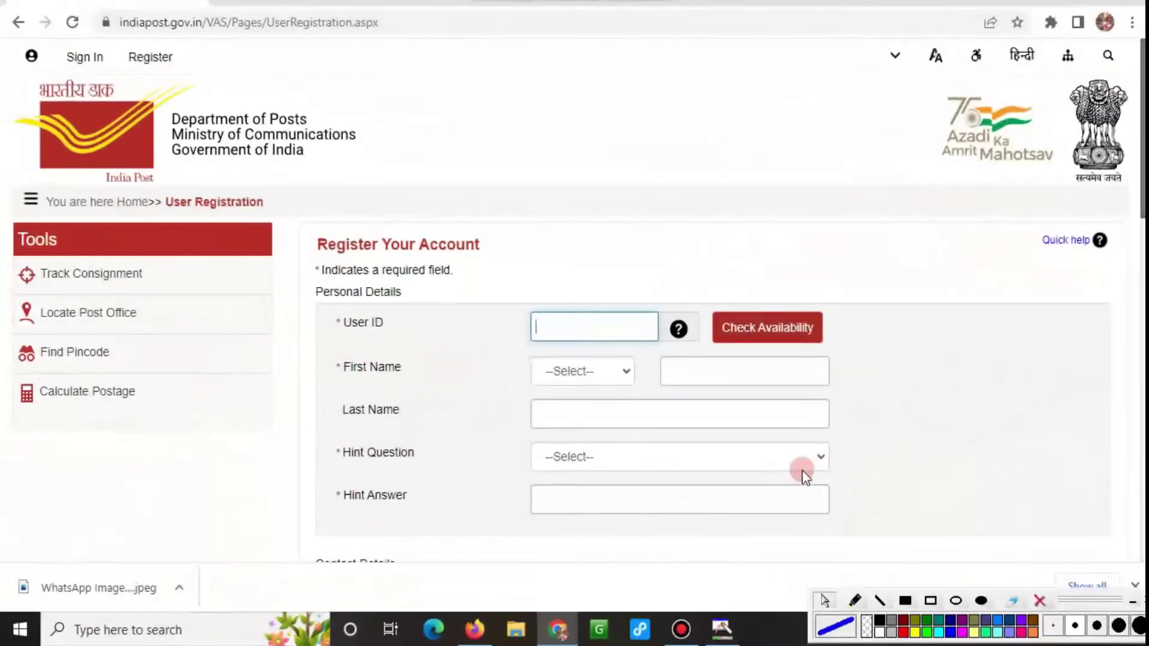
scroll(655, 404, down, 7)
scroll(658, 400, down, 6)
scroll(652, 404, up, 5)
scroll(649, 401, up, 9)
scroll(640, 407, down, 1)
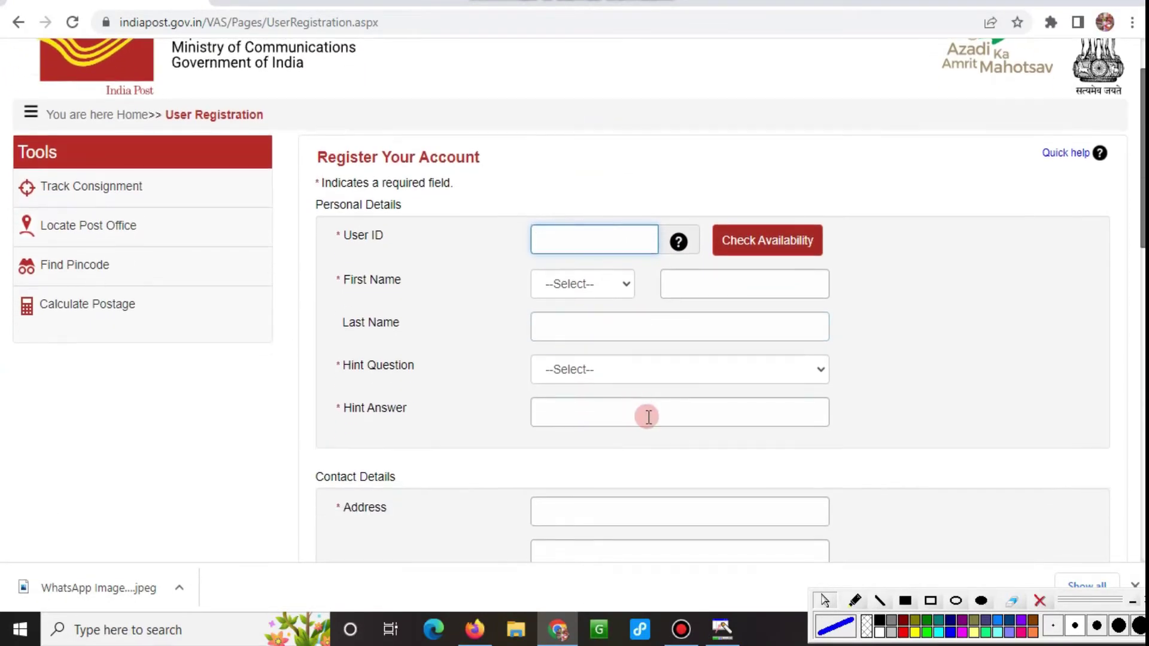
scroll(859, 462, down, 2)
scroll(859, 462, up, 1)
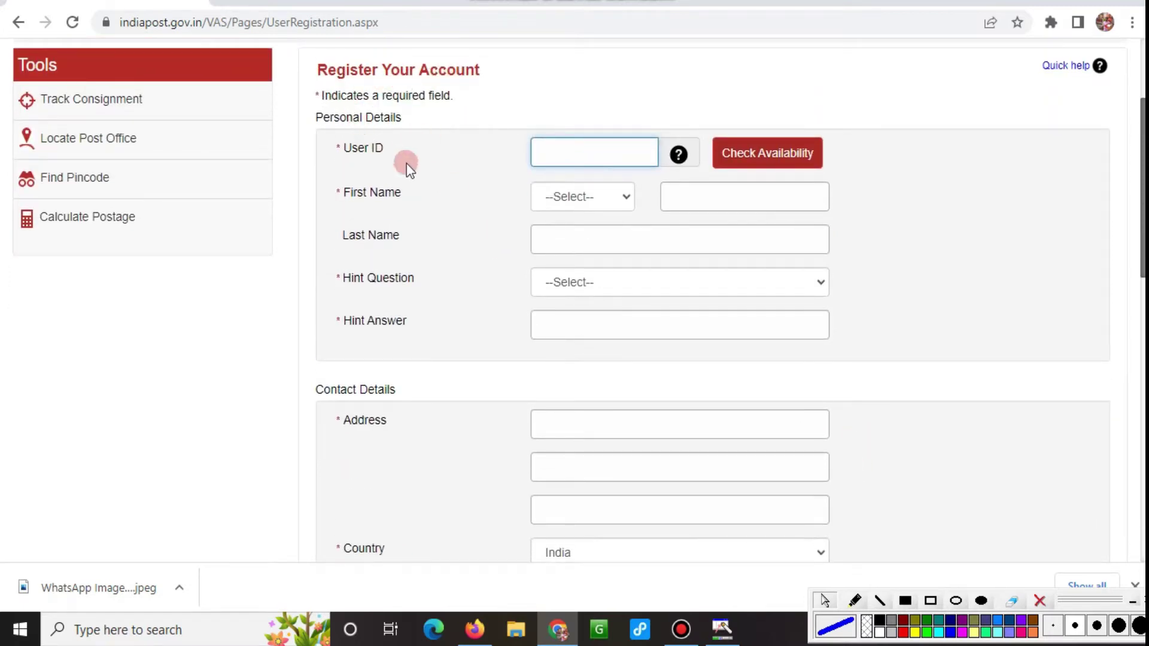
Box the User ID, name, hint question/answer and address rows with annotations, then clear them.
click(929, 600)
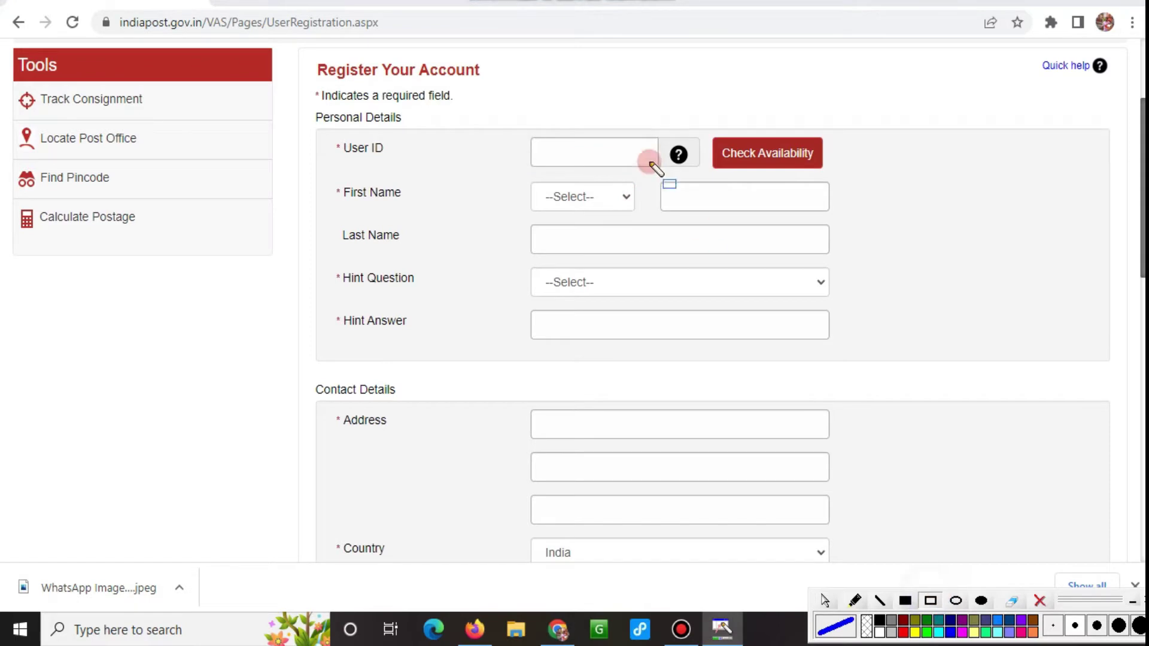
drag(306, 123, 889, 175)
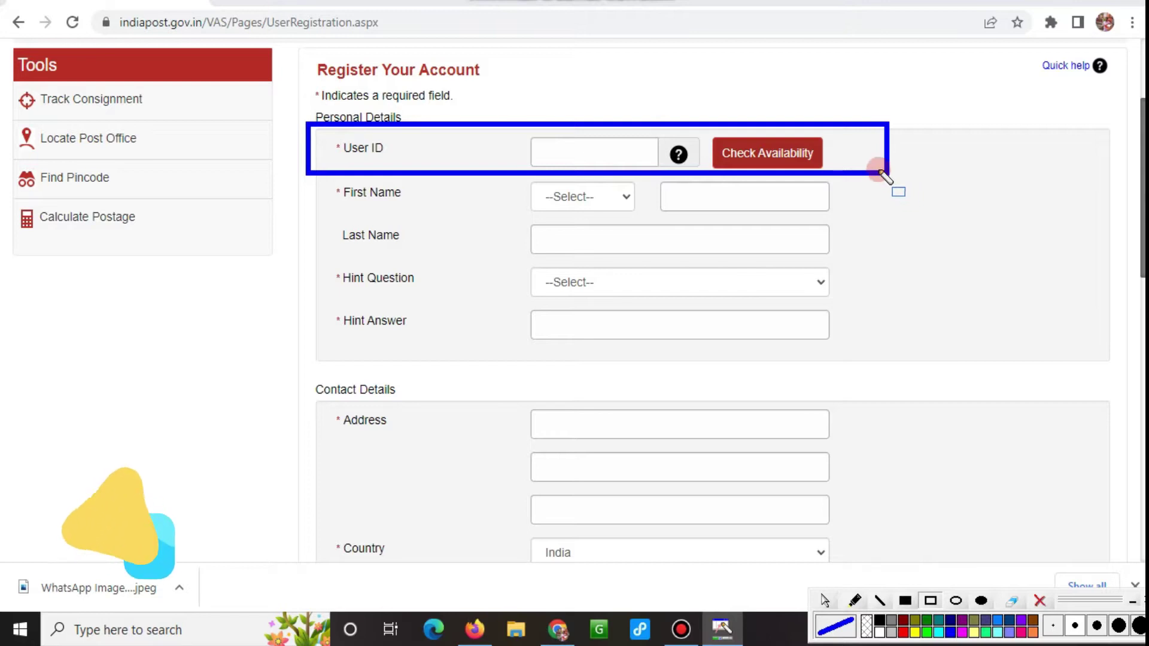
mouse_move(306, 181)
mouse_down()
mouse_move(659, 226)
mouse_move(900, 214)
mouse_up()
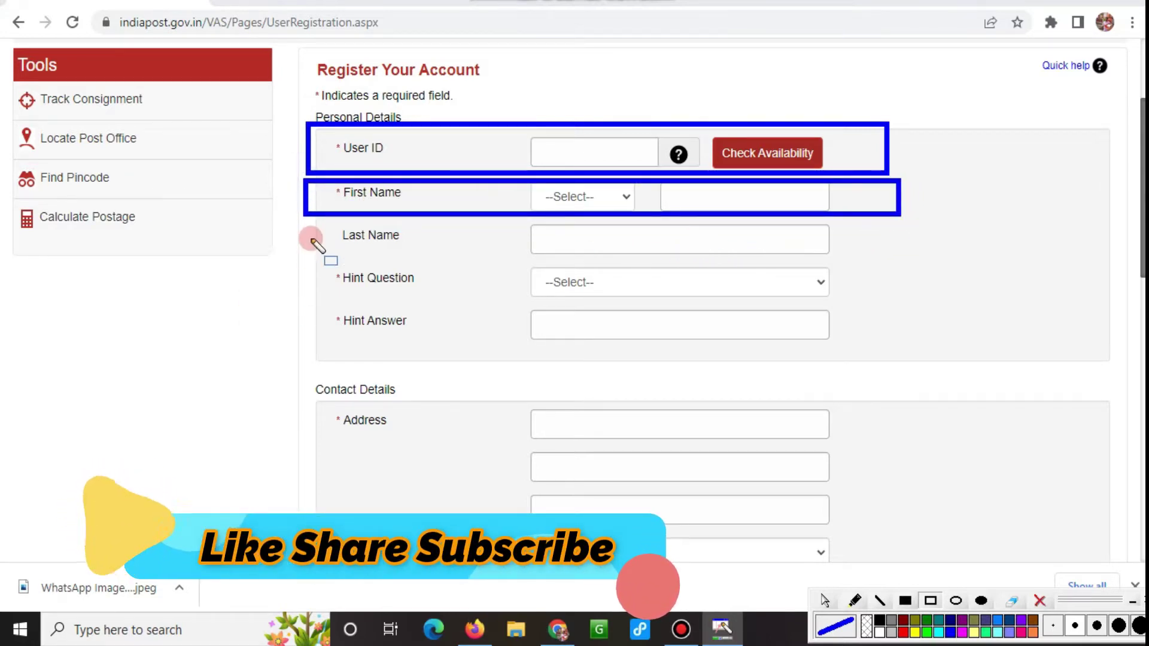
click(330, 225)
drag(362, 236, 851, 257)
mouse_move(320, 259)
mouse_down()
mouse_move(507, 304)
mouse_move(895, 309)
mouse_up()
mouse_move(298, 302)
mouse_down()
mouse_move(600, 333)
mouse_move(909, 345)
mouse_up()
mouse_move(315, 388)
mouse_down()
mouse_move(746, 536)
mouse_move(878, 525)
mouse_up()
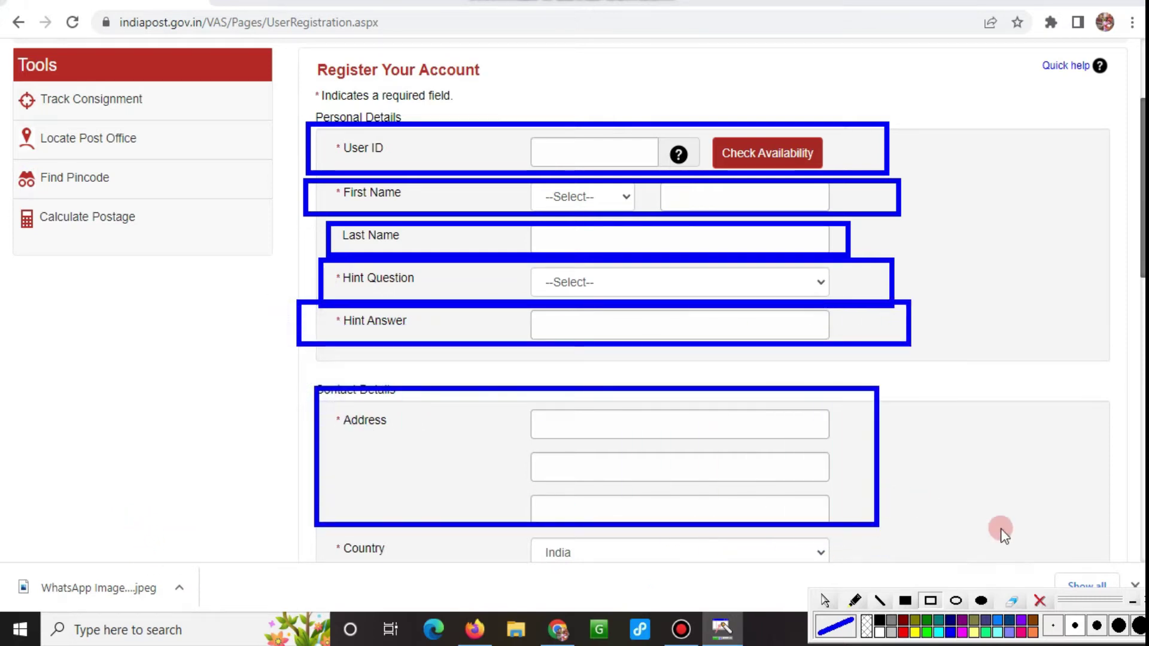
click(1041, 600)
click(822, 599)
scroll(676, 290, down, 4)
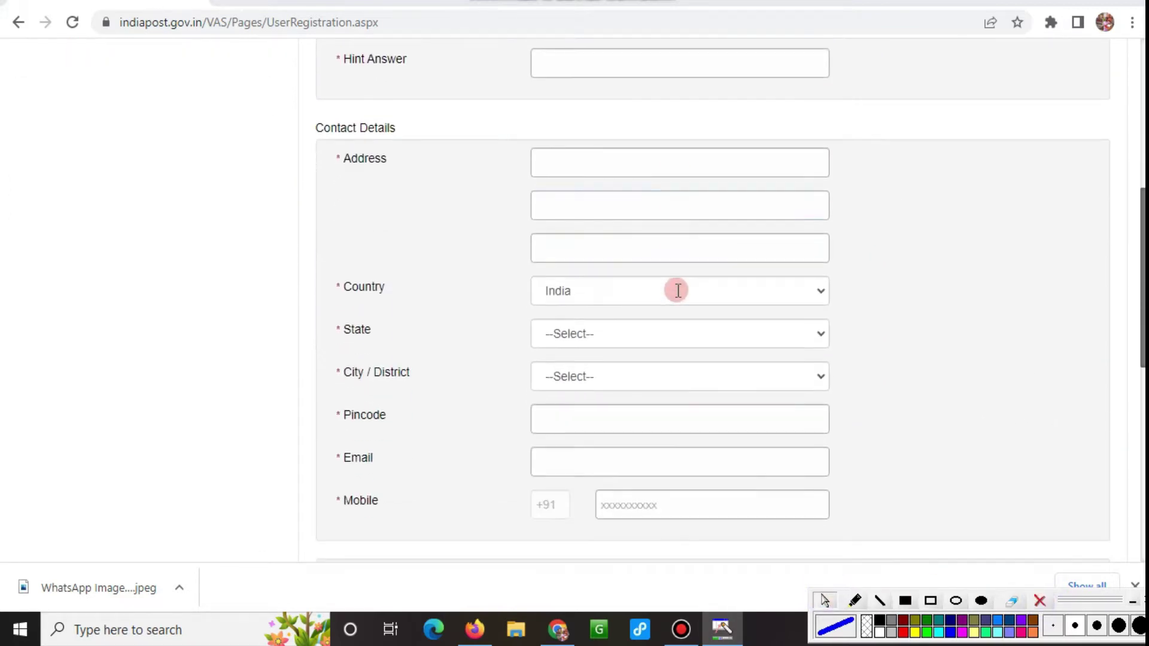
scroll(726, 406, down, 1)
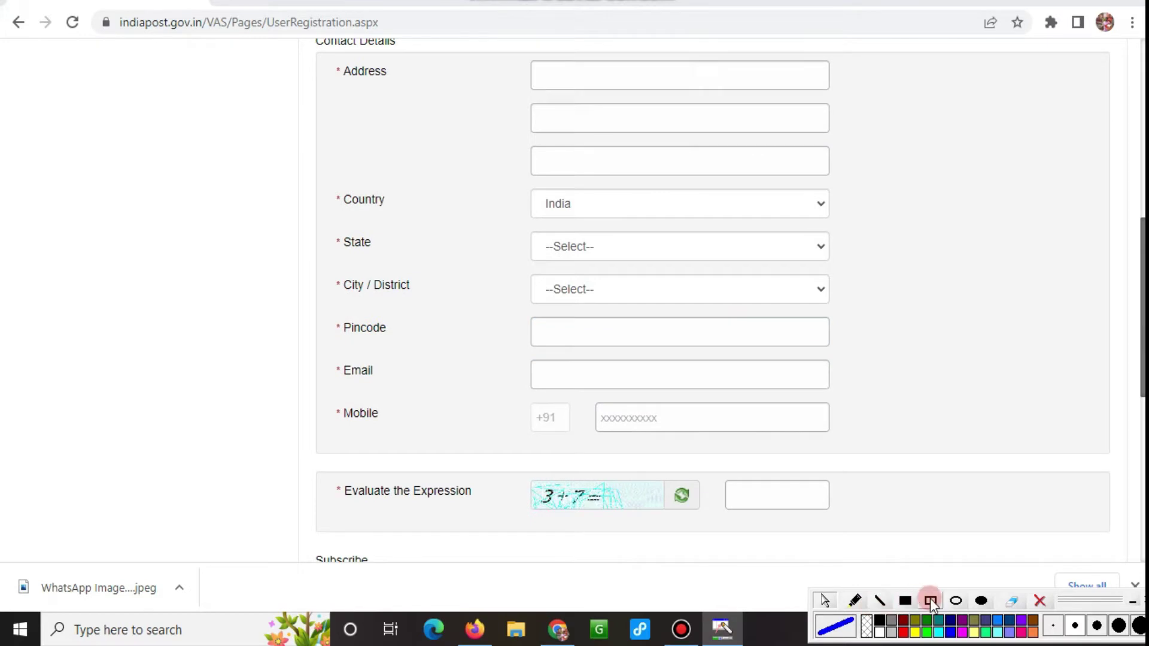
mouse_move(309, 175)
mouse_down()
mouse_move(743, 249)
mouse_move(897, 237)
mouse_move(909, 215)
mouse_up()
mouse_move(306, 227)
mouse_down()
mouse_move(872, 278)
mouse_move(940, 266)
mouse_up()
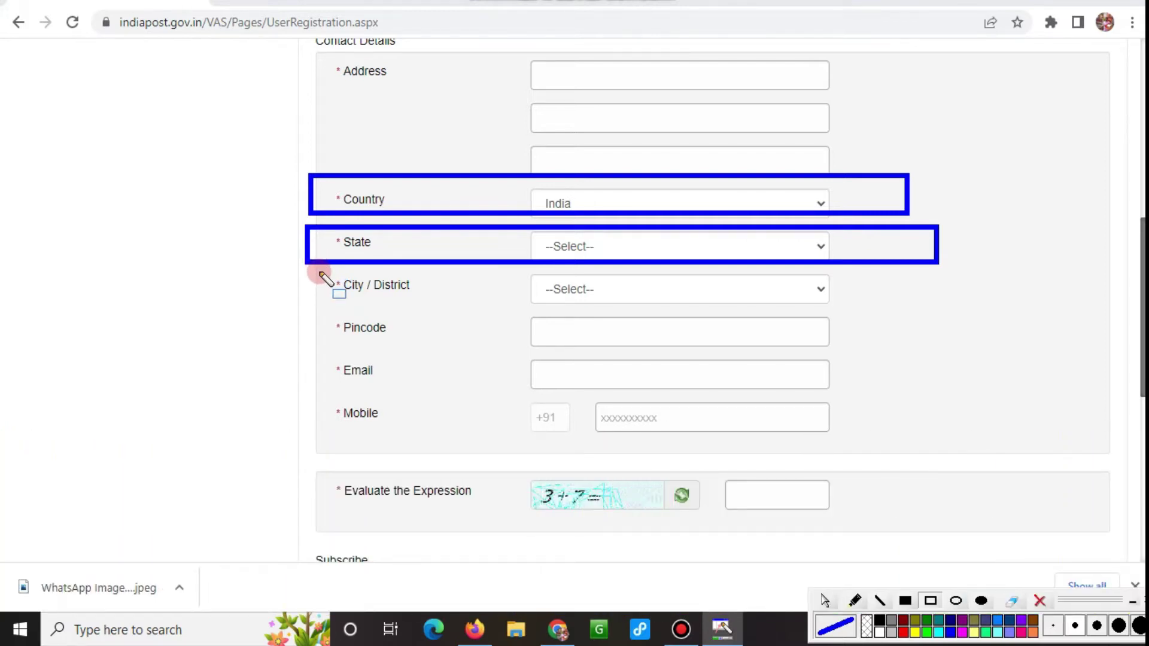
mouse_move(319, 271)
mouse_down()
mouse_move(481, 302)
mouse_move(933, 306)
mouse_up()
mouse_move(323, 312)
mouse_down()
mouse_move(625, 357)
mouse_move(899, 347)
mouse_up()
mouse_move(323, 359)
mouse_down()
mouse_move(659, 397)
mouse_move(886, 390)
mouse_up()
mouse_move(331, 402)
mouse_down()
mouse_move(563, 435)
mouse_move(907, 437)
mouse_up()
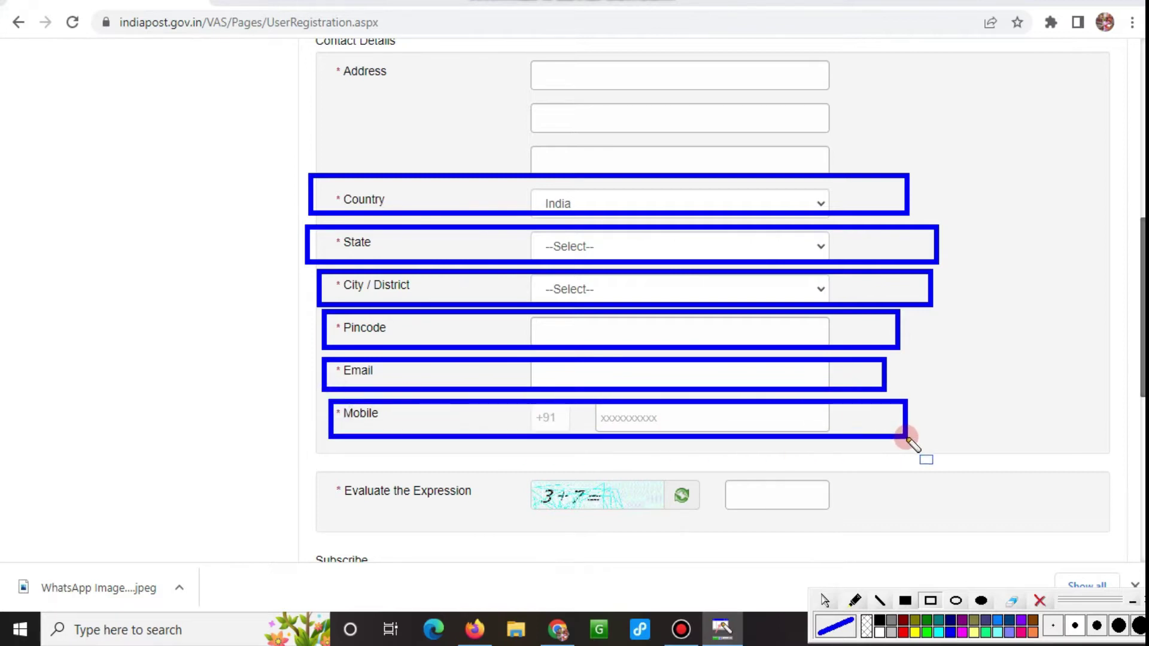
mouse_move(297, 460)
mouse_down()
mouse_move(782, 526)
mouse_move(921, 520)
mouse_up()
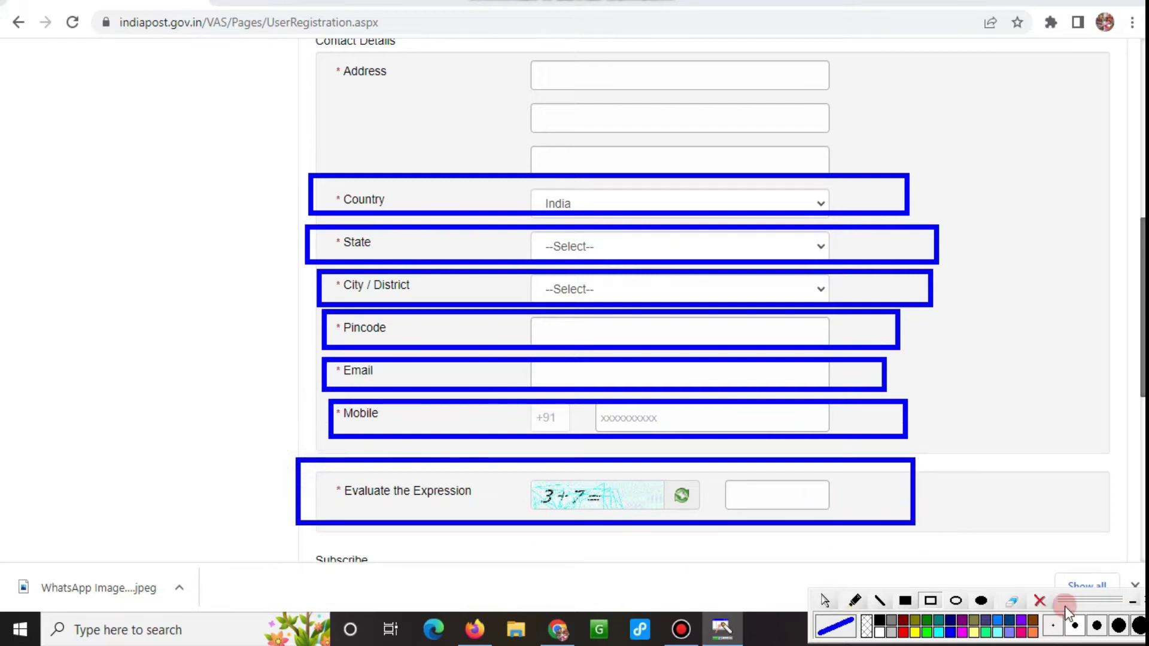
click(1041, 601)
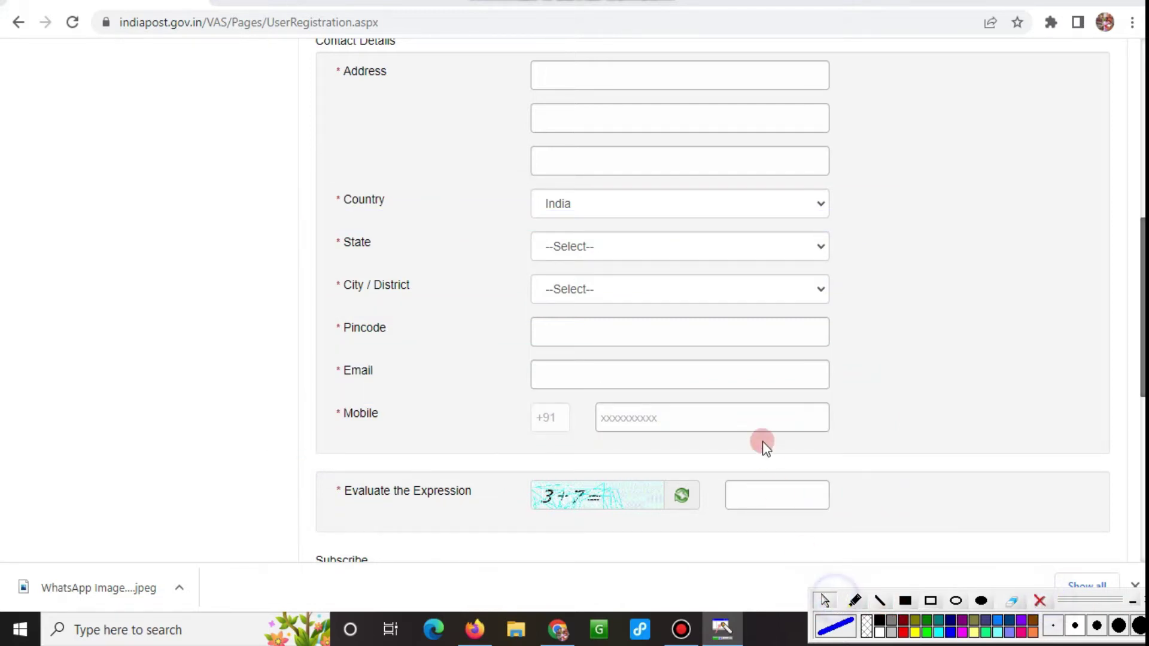
scroll(765, 445, down, 3)
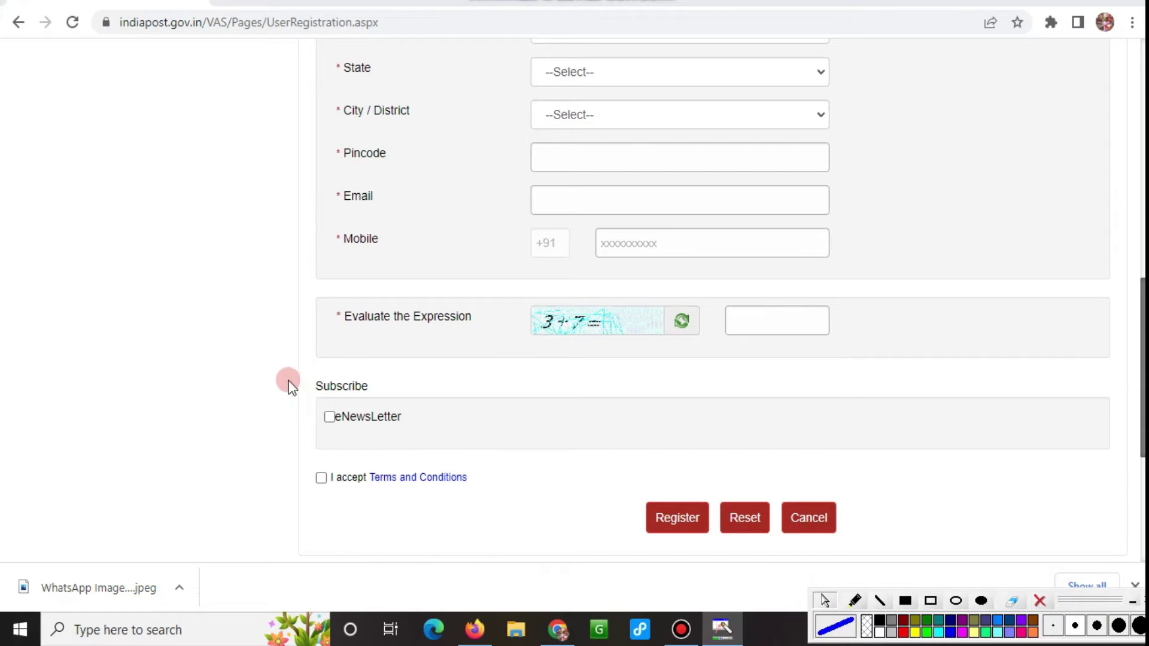
drag(289, 384, 376, 430)
click(727, 498)
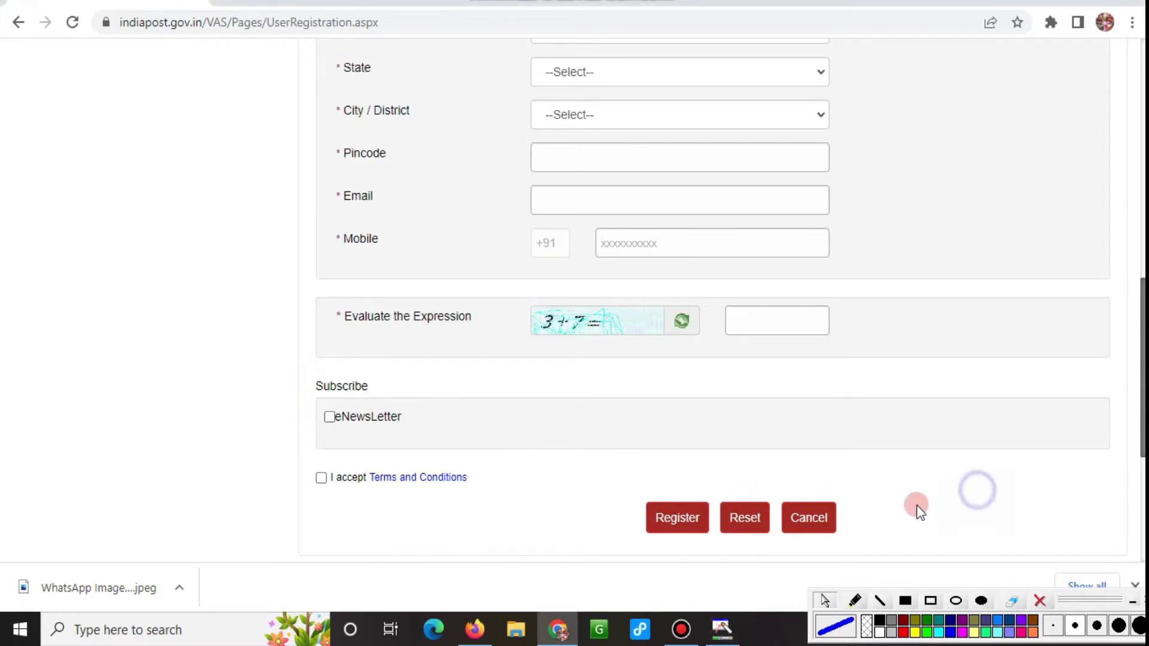
click(931, 602)
mouse_move(228, 346)
mouse_down()
mouse_move(419, 446)
mouse_move(446, 445)
mouse_up()
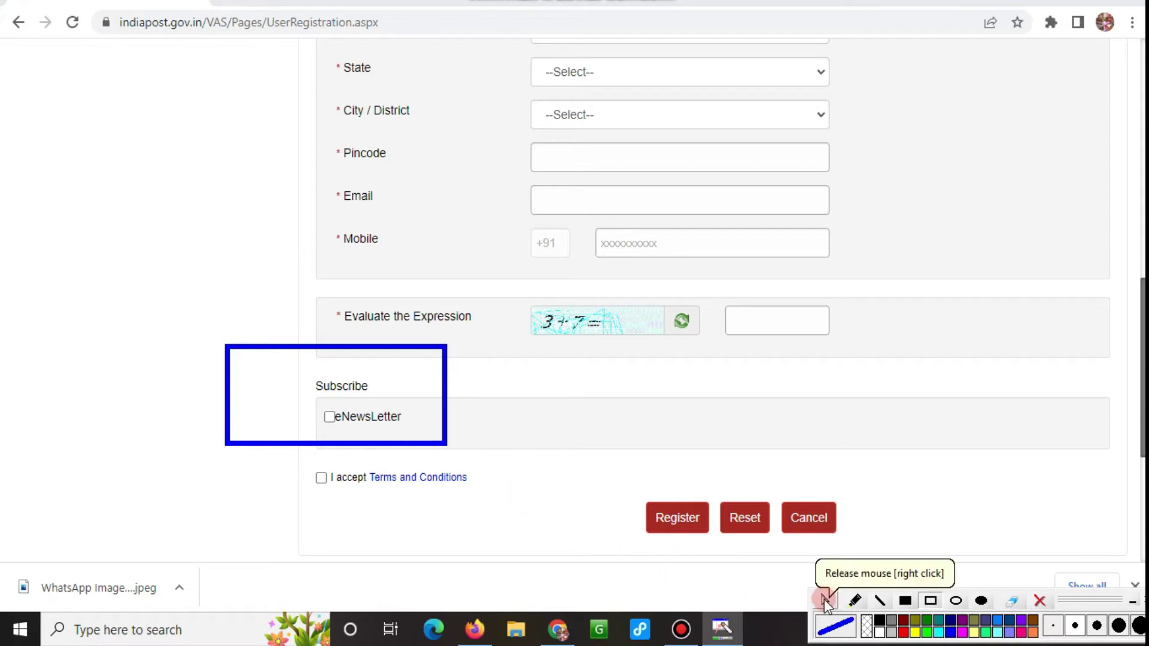
click(820, 600)
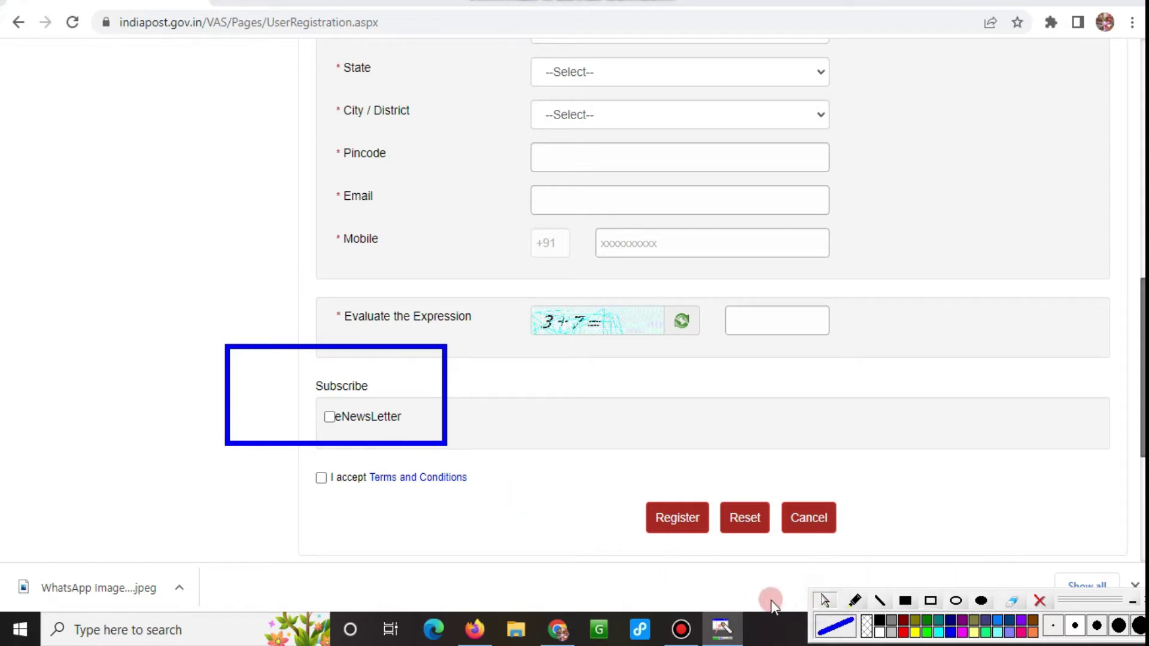
click(930, 600)
mouse_move(244, 437)
mouse_down()
mouse_move(371, 497)
mouse_move(546, 526)
mouse_move(556, 513)
mouse_up()
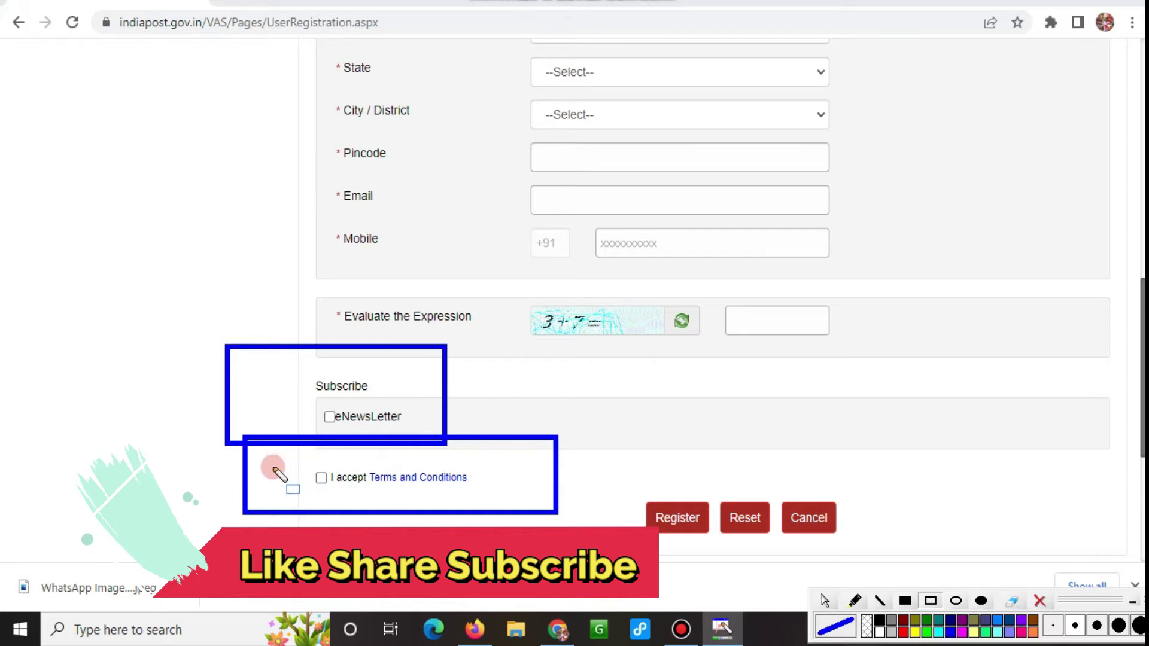
mouse_move(596, 465)
mouse_down()
mouse_move(646, 519)
mouse_move(717, 550)
mouse_up()
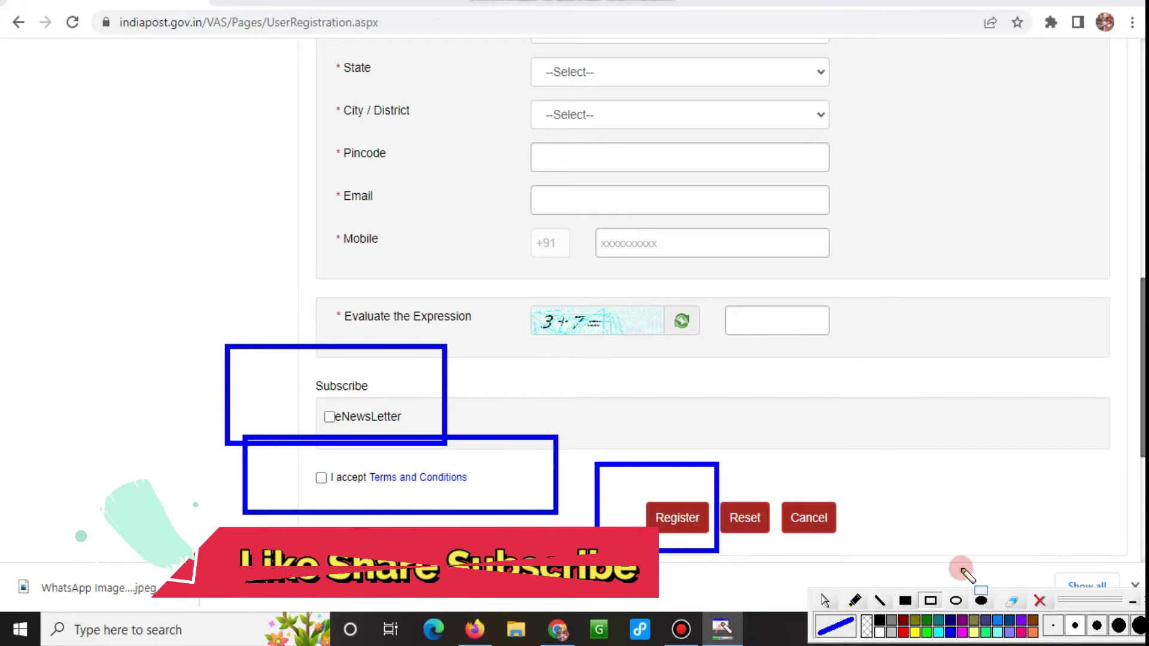
click(1039, 600)
click(827, 602)
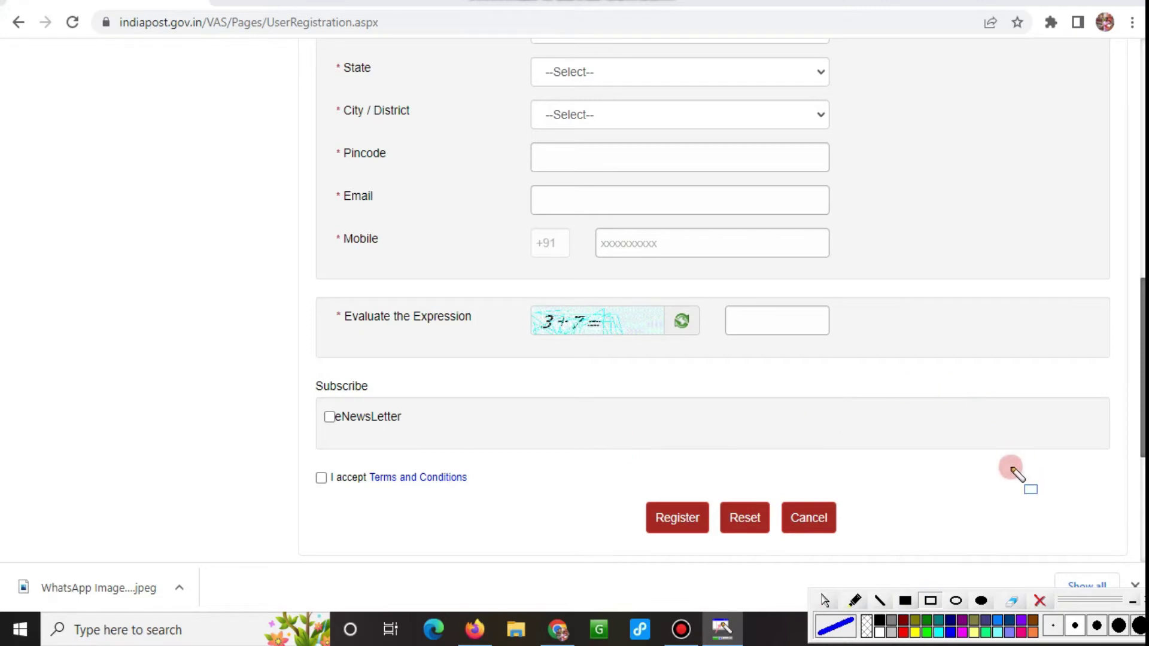
scroll(626, 346, up, 15)
Pick a saved user ID suggestion and run Check Availability on it.
click(564, 329)
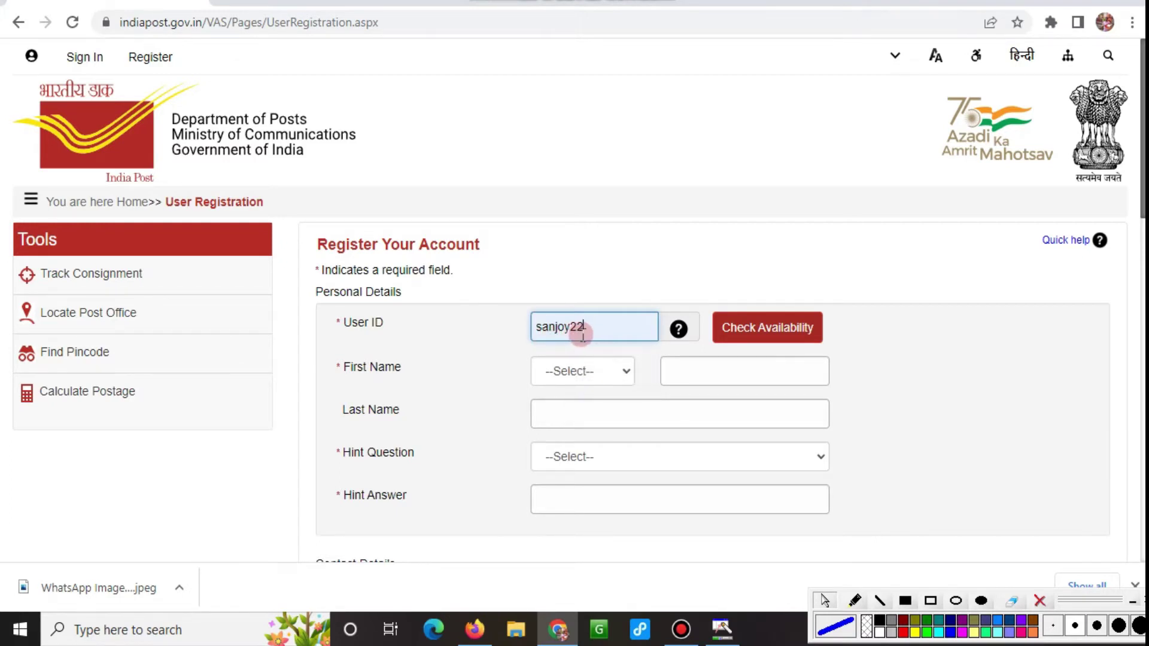
click(766, 332)
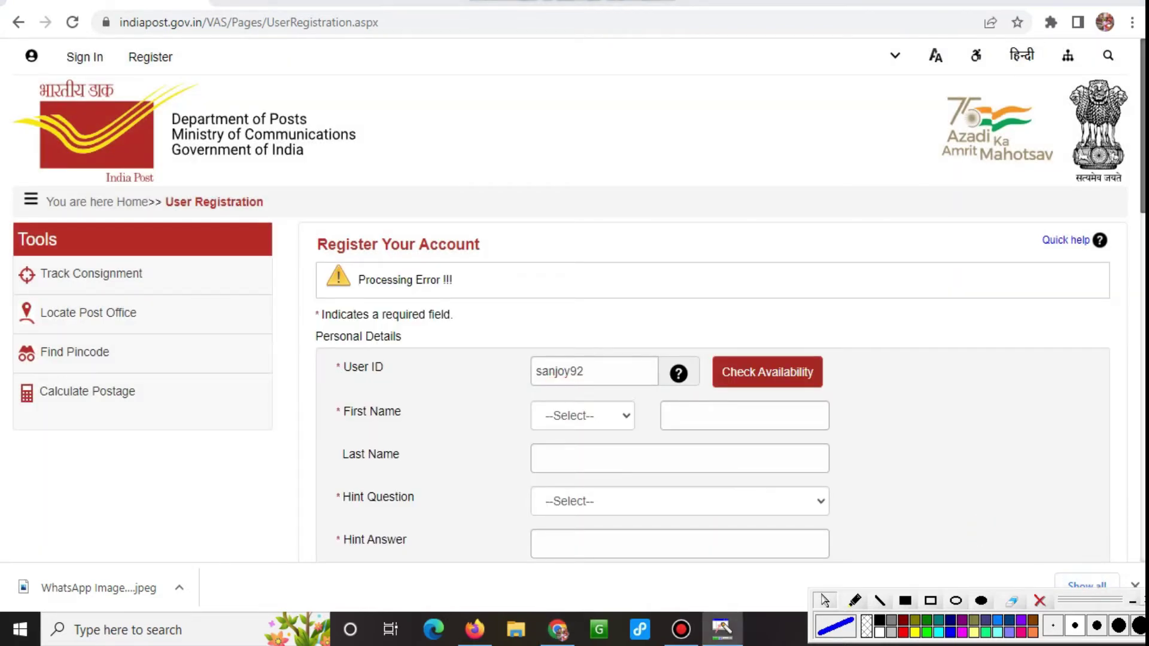
click(1134, 601)
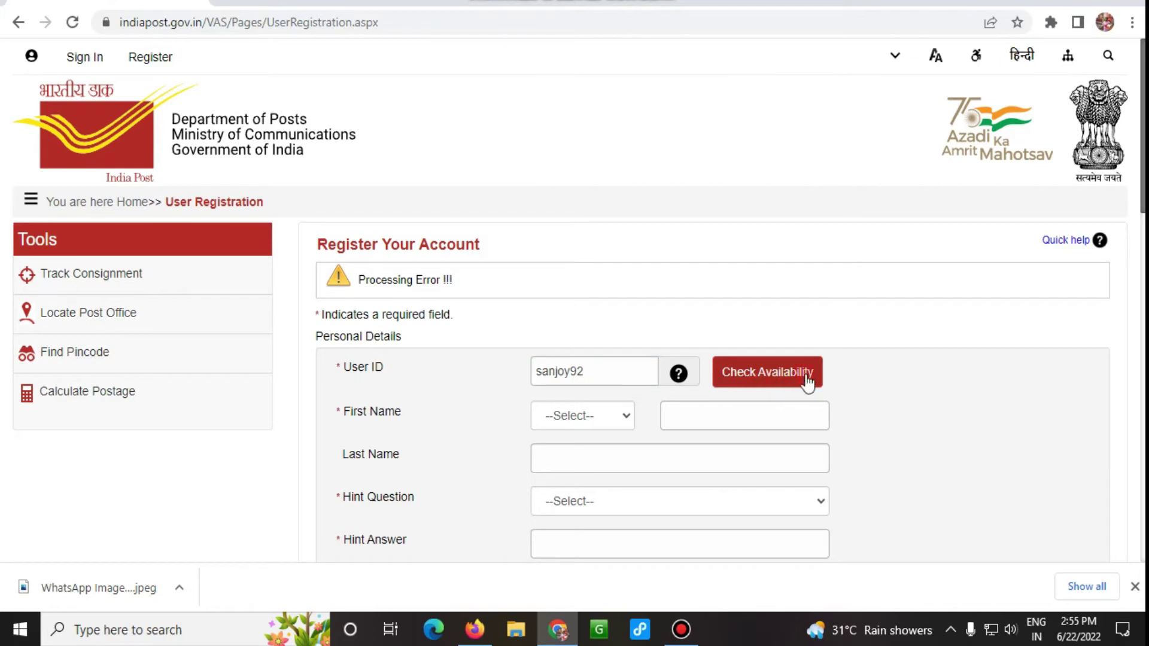
click(771, 390)
Choose Mr. as the title and autofill the name and address from saved details.
click(616, 411)
click(554, 454)
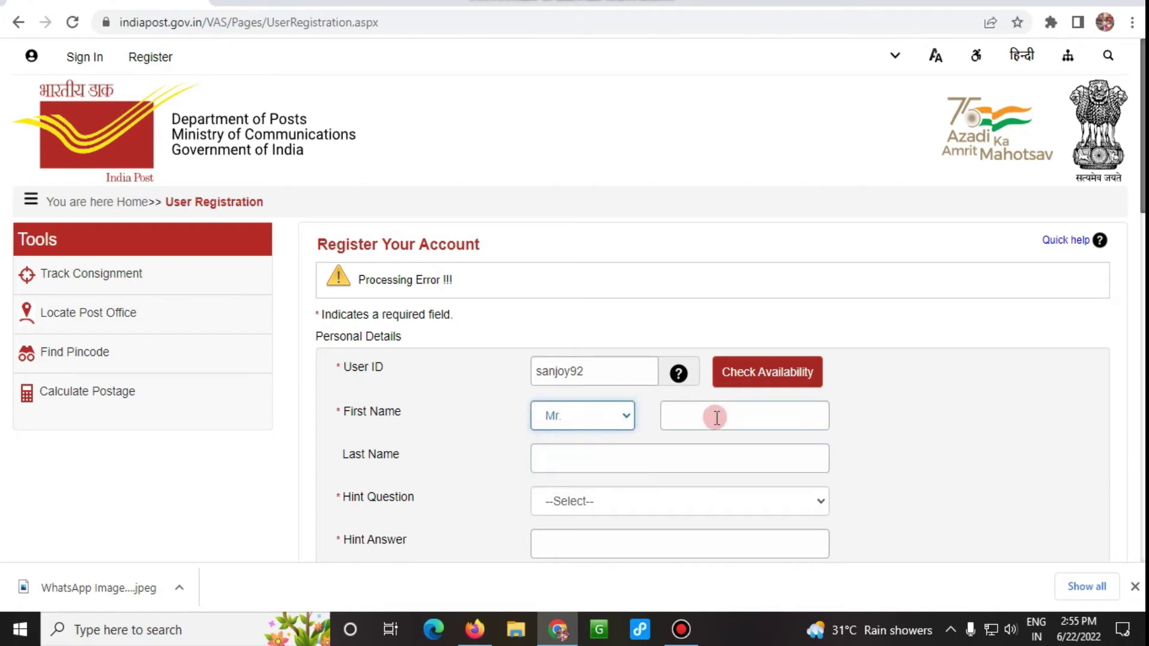
scroll(716, 418, down, 2)
click(700, 328)
click(700, 359)
Select 'What is your Birth Place?' as the hint question and go to the answer field.
click(555, 413)
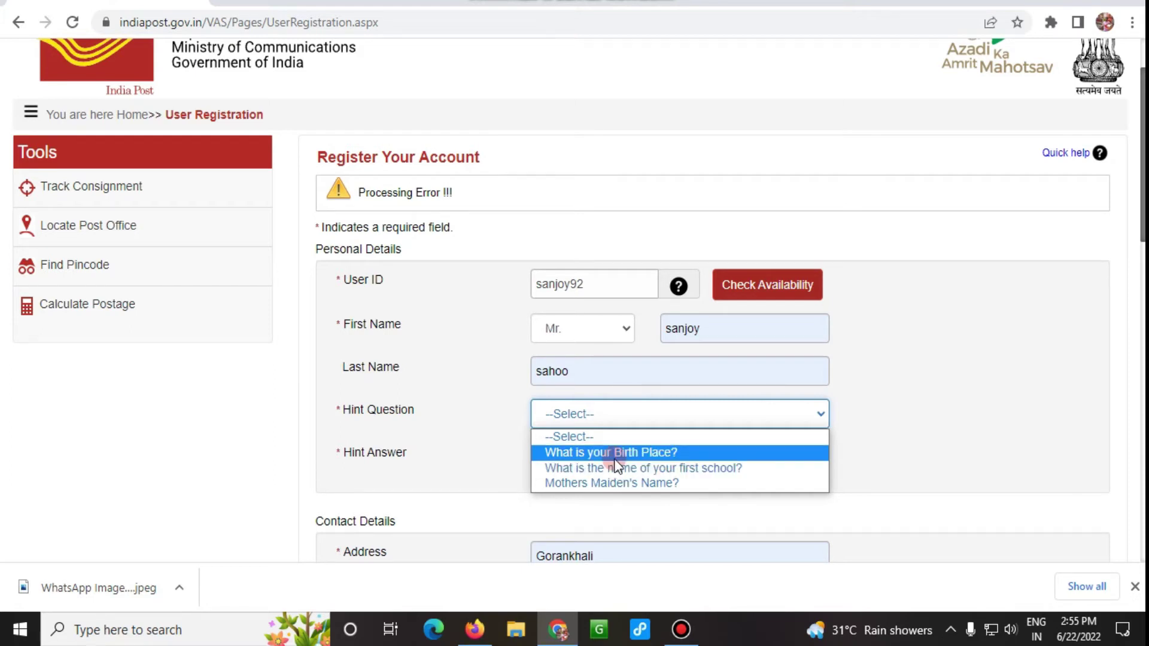
click(607, 455)
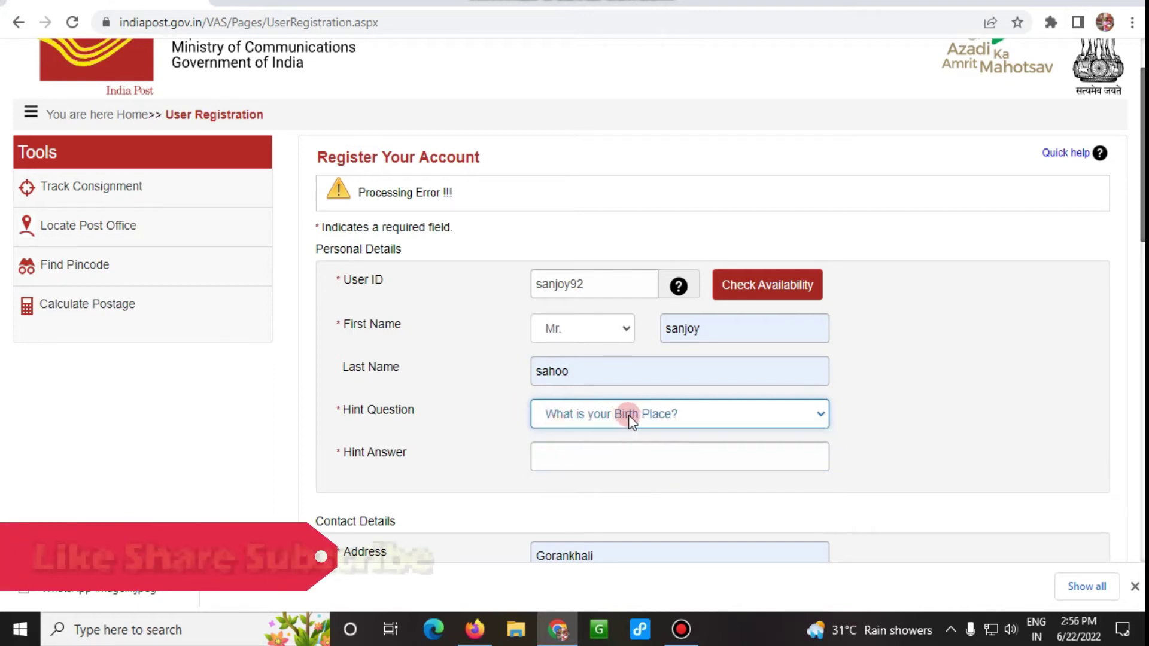
click(609, 457)
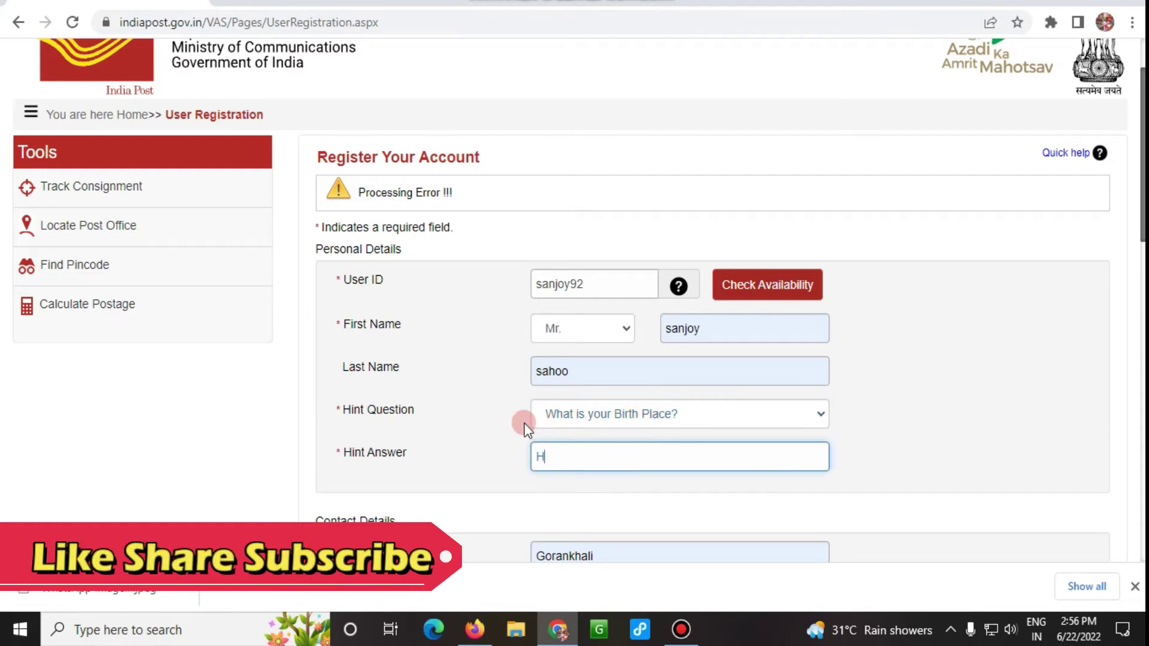
Type the birth place hint answer and edit the first address line.
scroll(561, 388, down, 3)
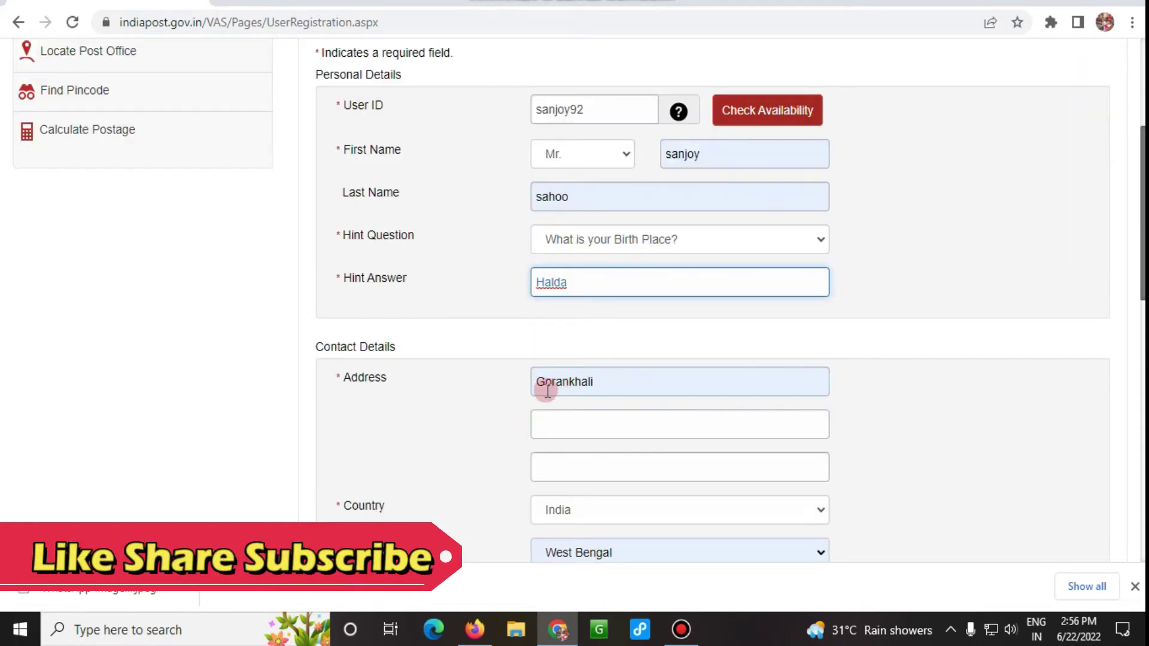
click(627, 385)
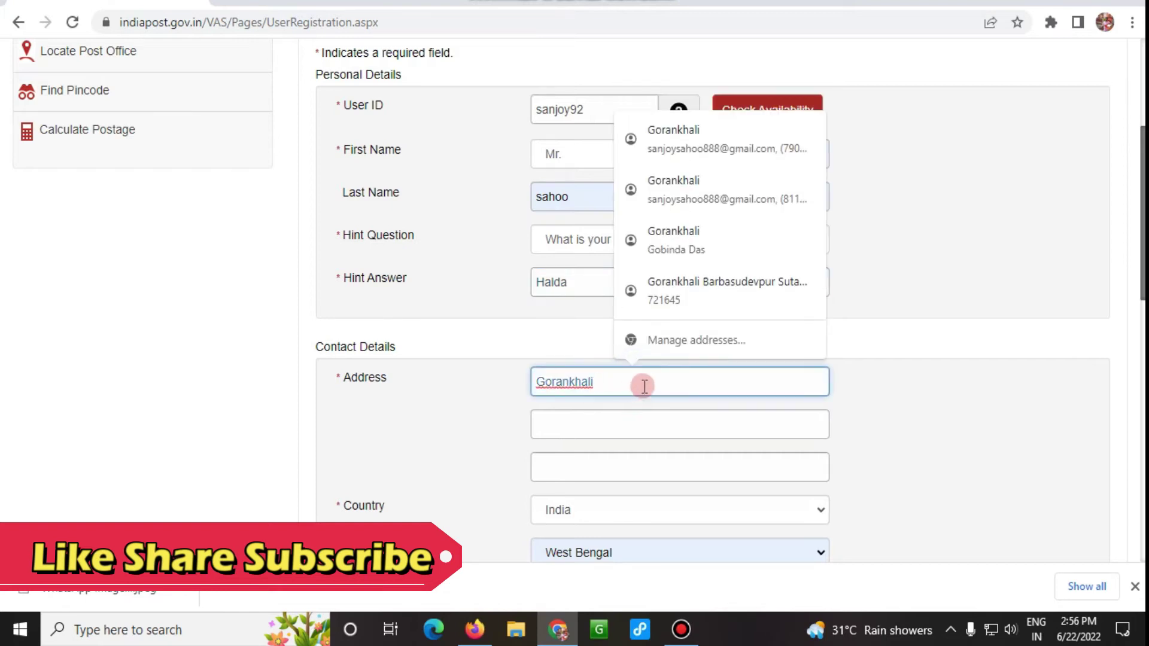
Choose MEDINIPUR EAST as the City/District.
scroll(691, 383, down, 1)
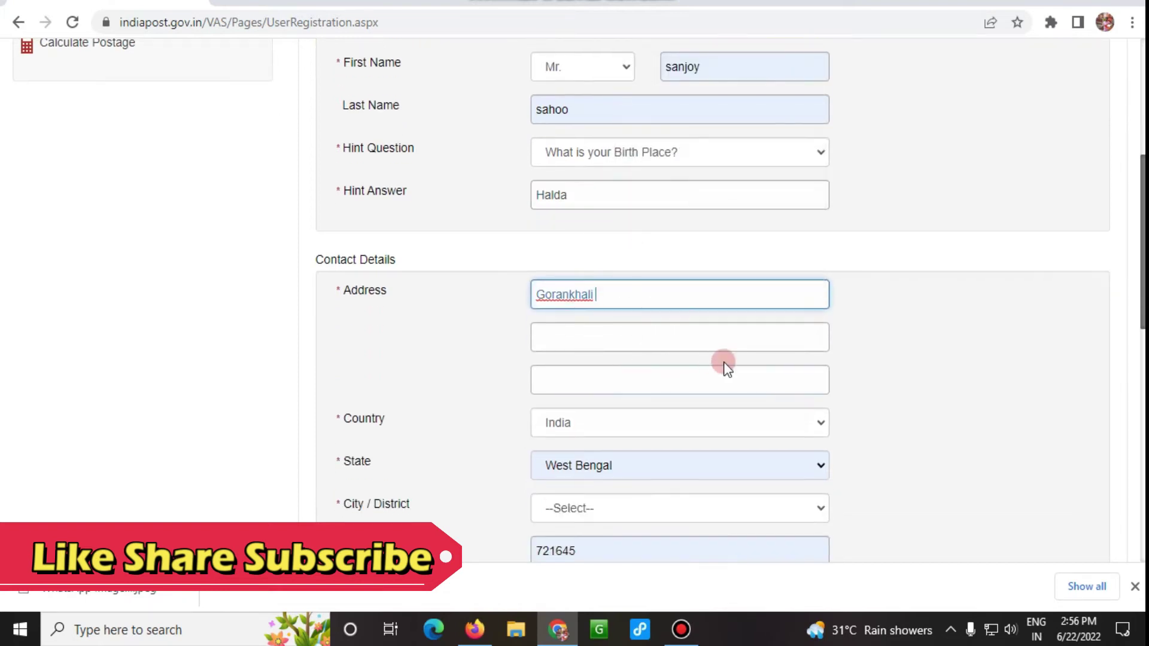
scroll(687, 412, down, 2)
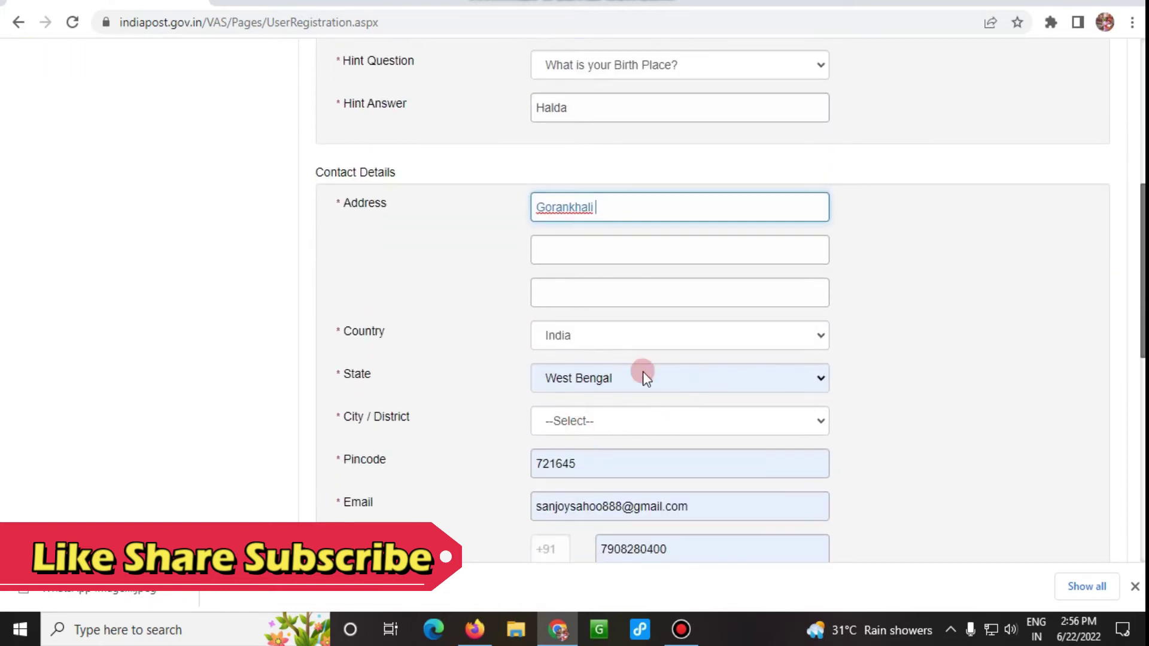
click(589, 422)
scroll(636, 301, down, 2)
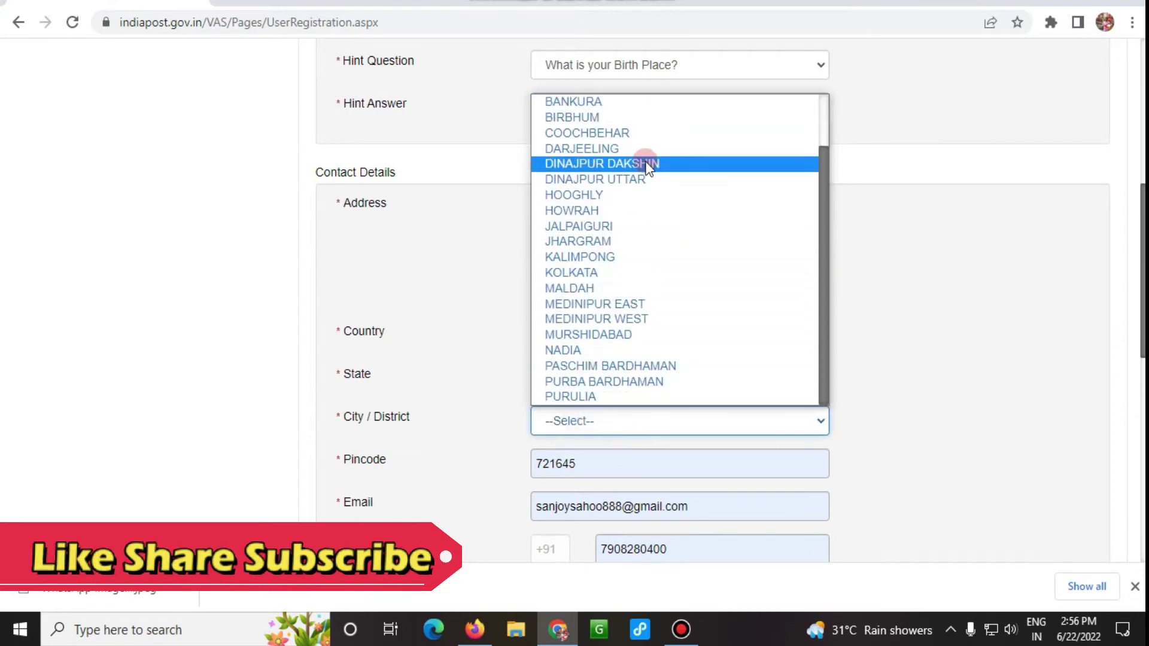
scroll(643, 163, up, 2)
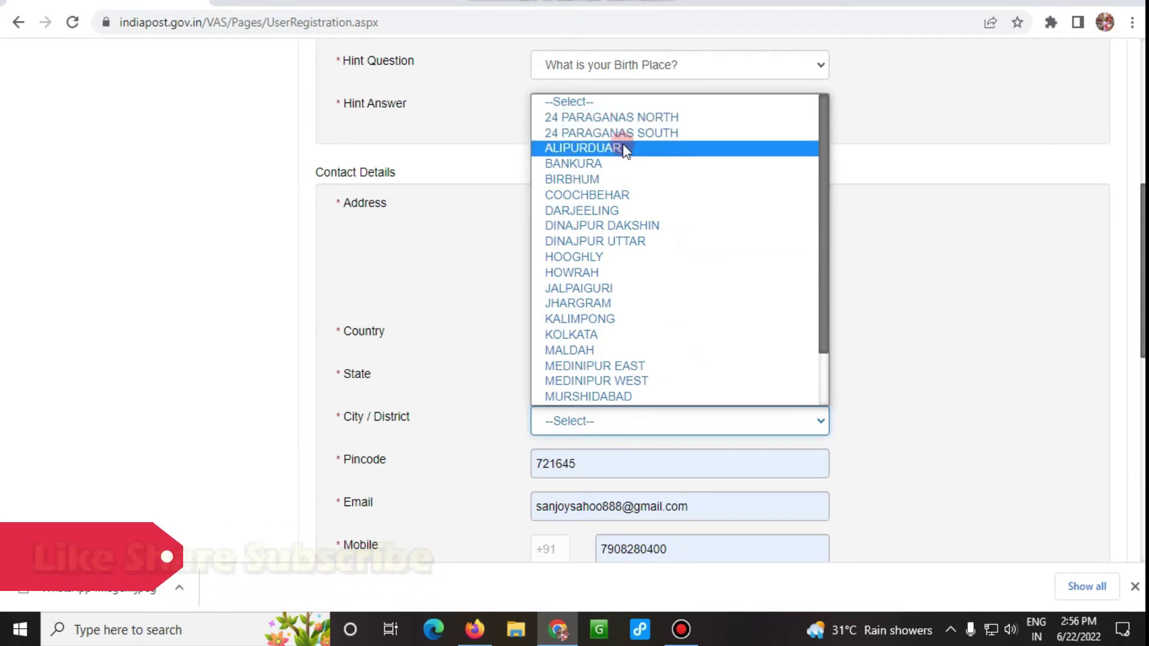
scroll(608, 365, down, 2)
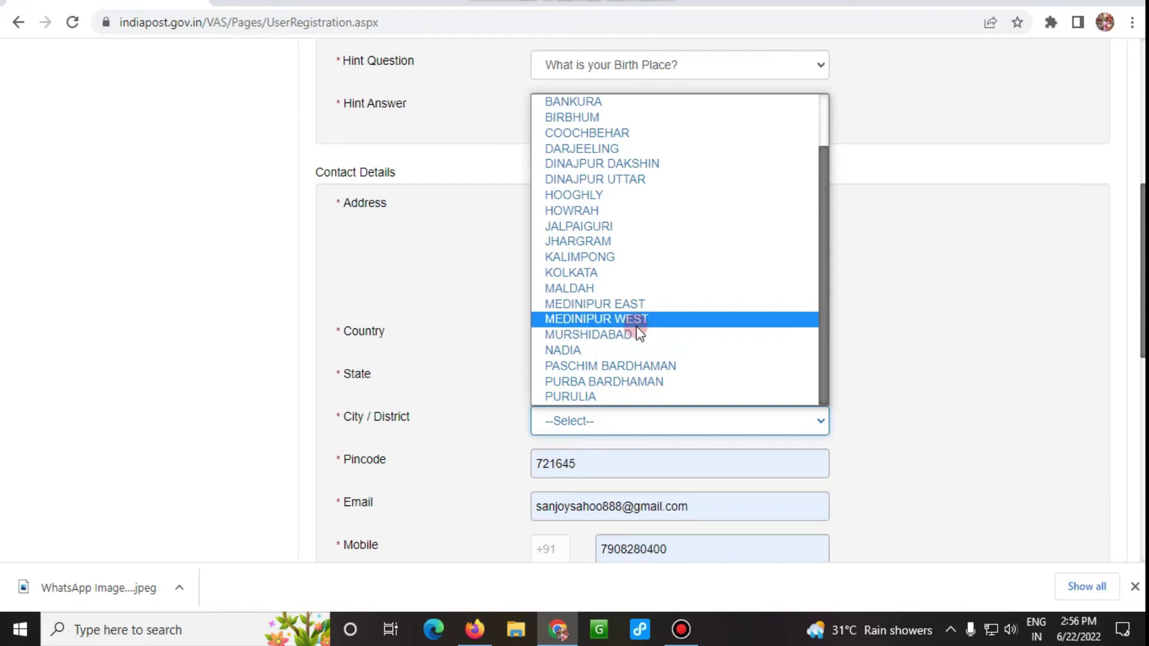
click(634, 304)
Re-enter the pincode and dismiss its suggestions.
click(591, 468)
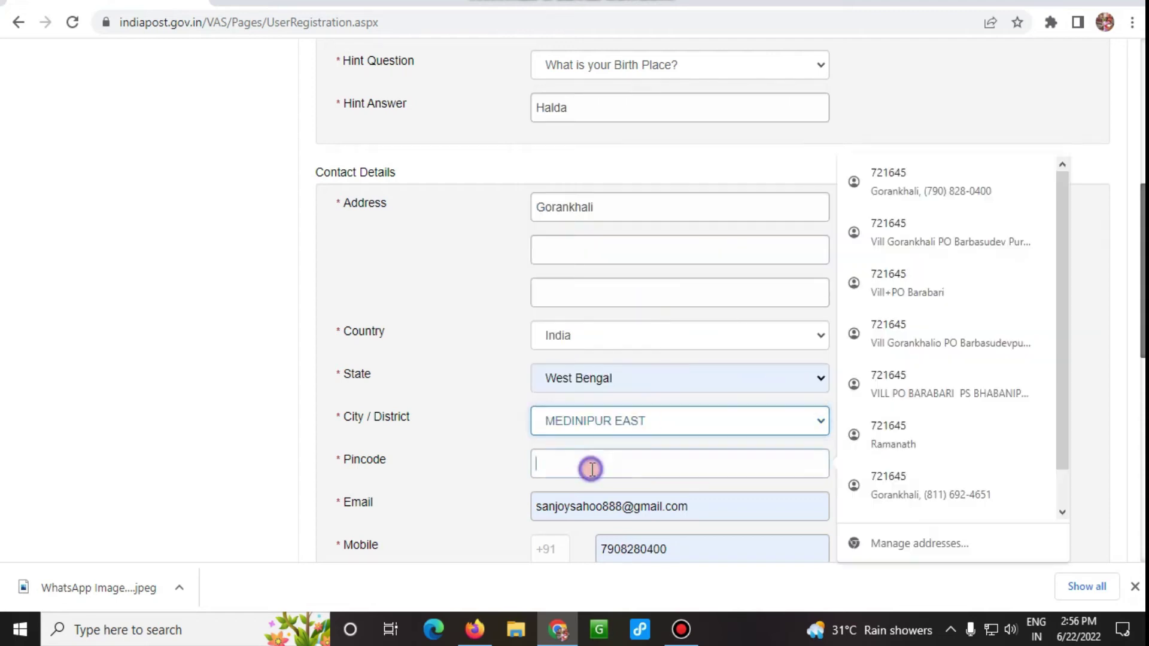
text(72)
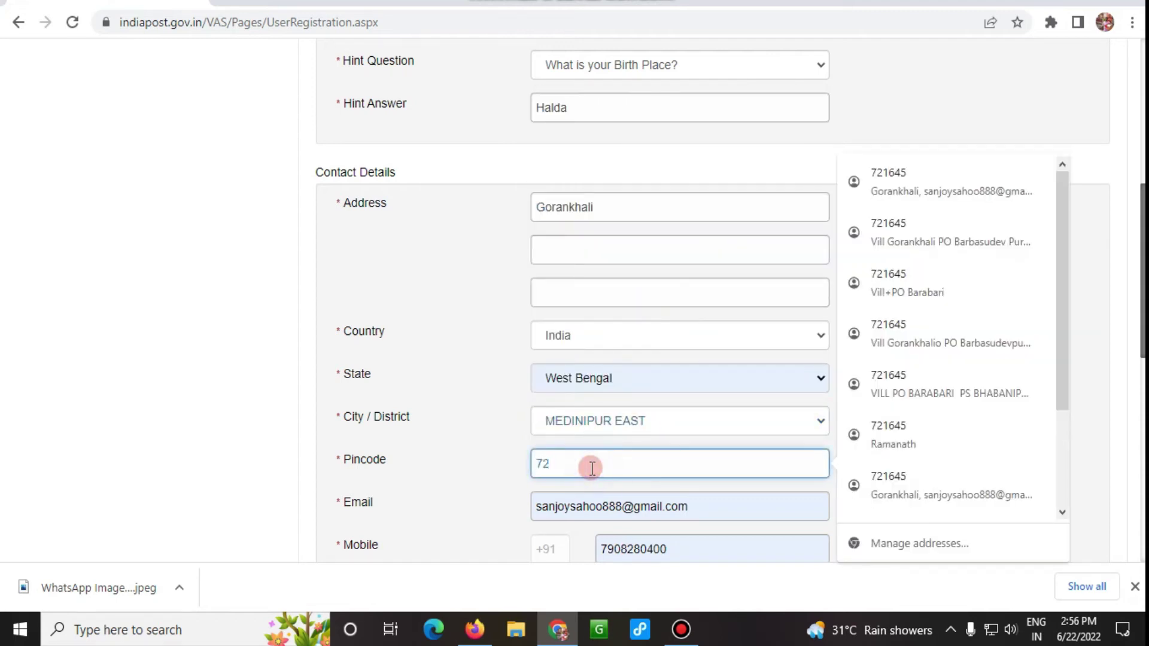
click(454, 465)
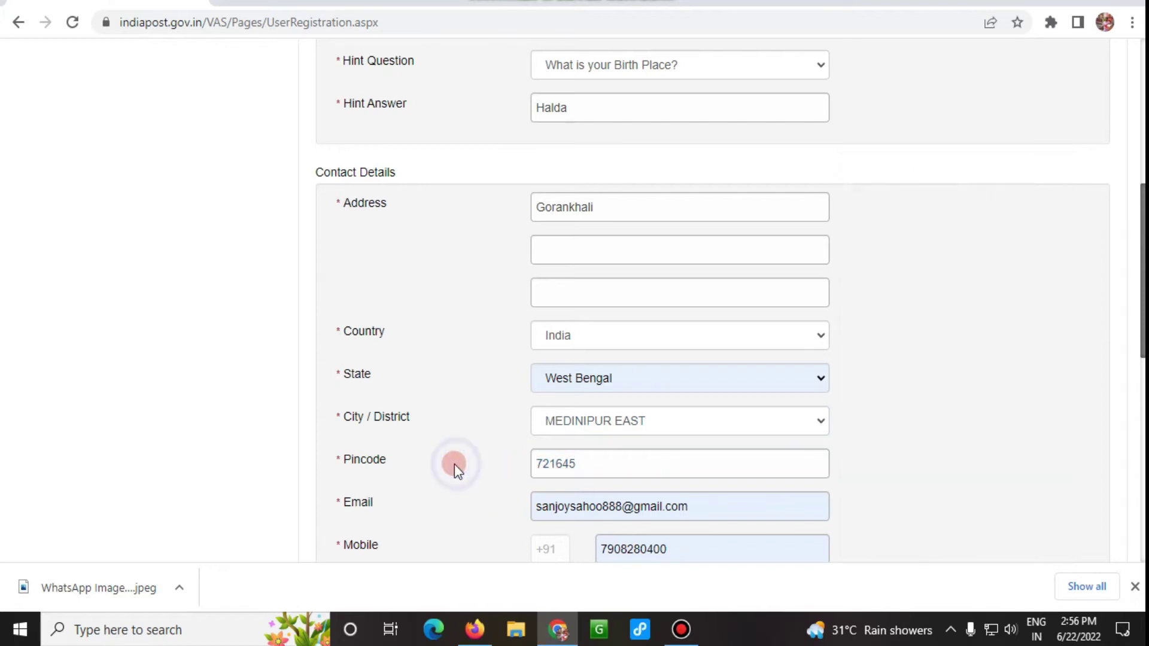
scroll(454, 465, down, 3)
Delete the trailing digits of the mobile number.
drag(678, 380, 607, 375)
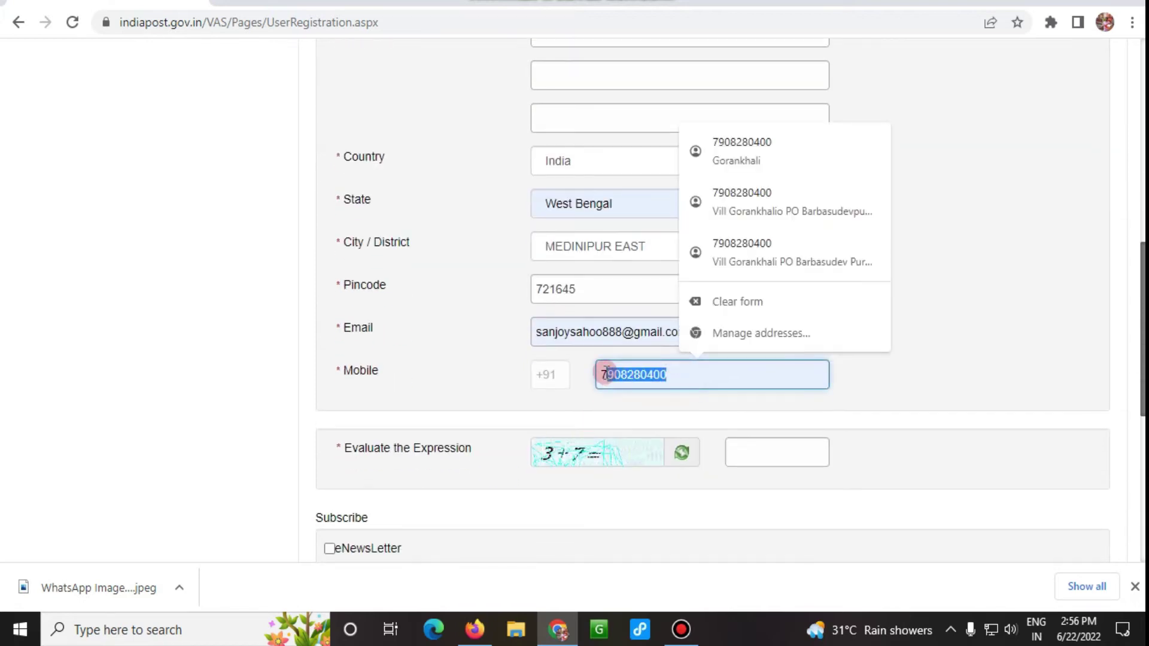
key(BackSpace)
scroll(608, 377, up, 2)
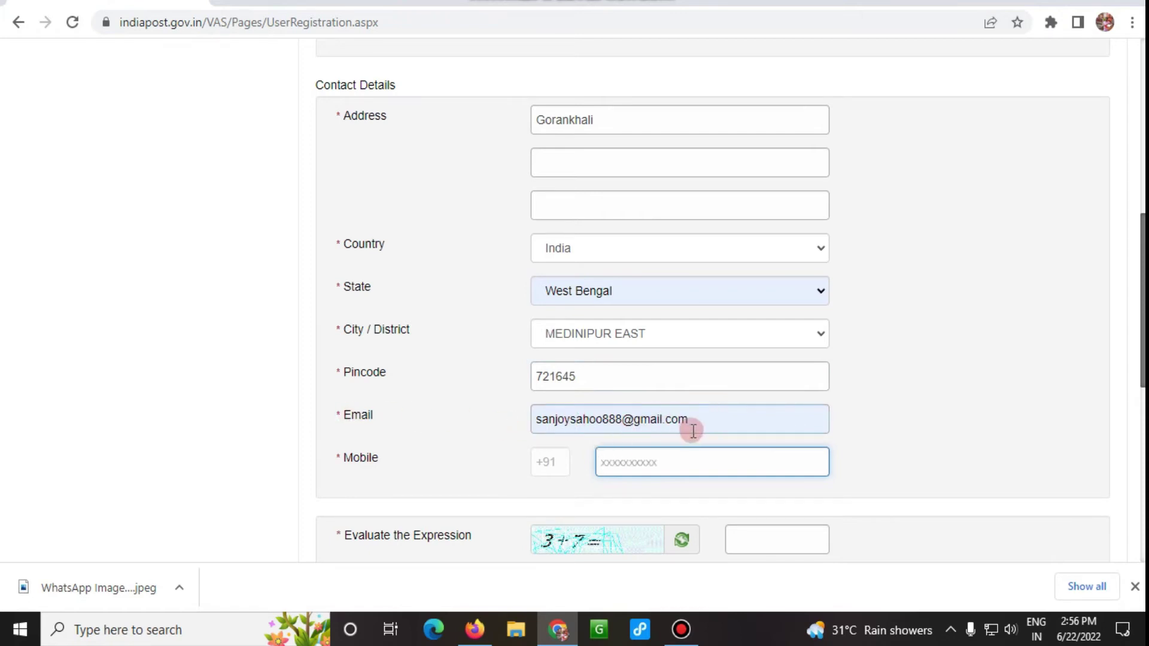
scroll(660, 423, down, 2)
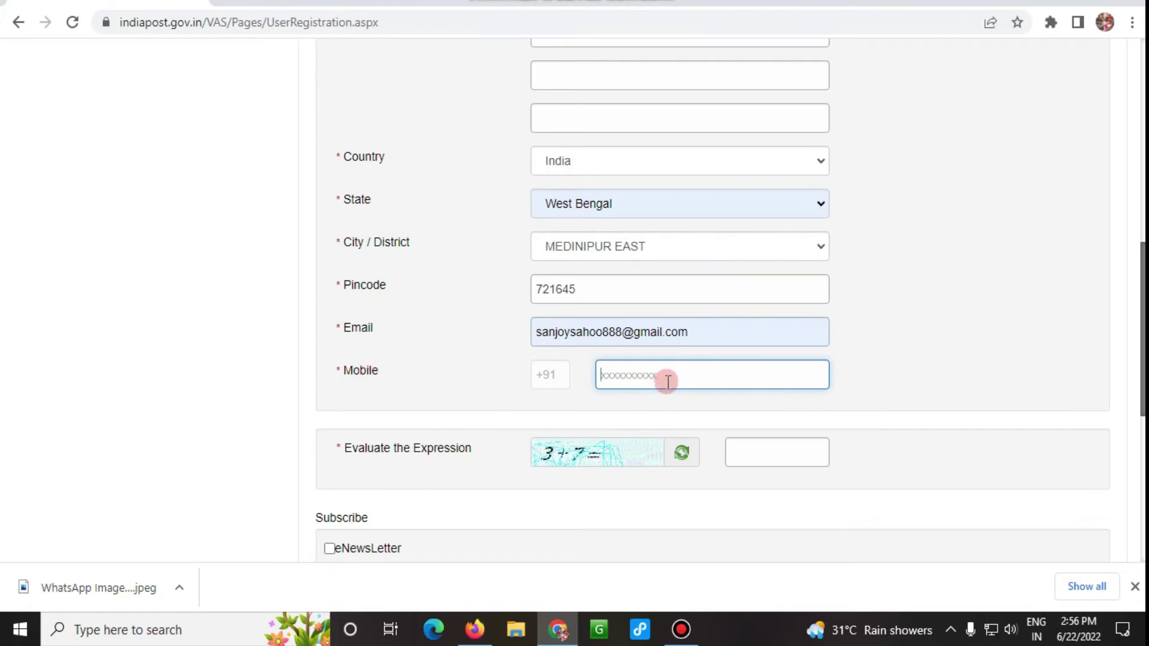
scroll(820, 386, down, 4)
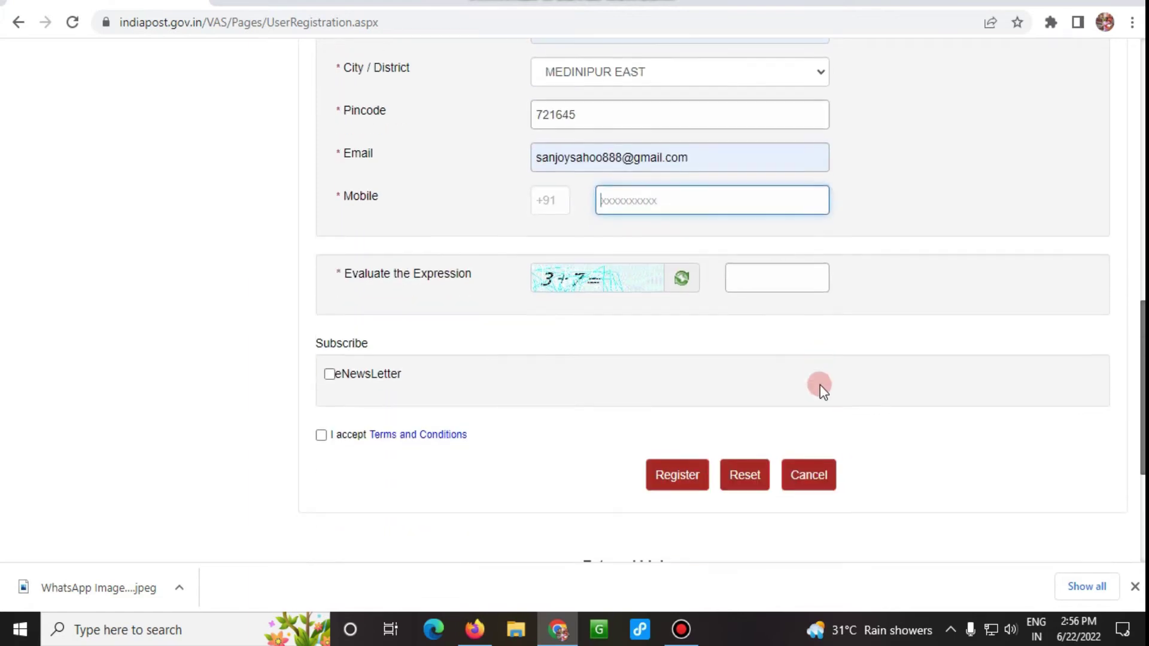
click(772, 280)
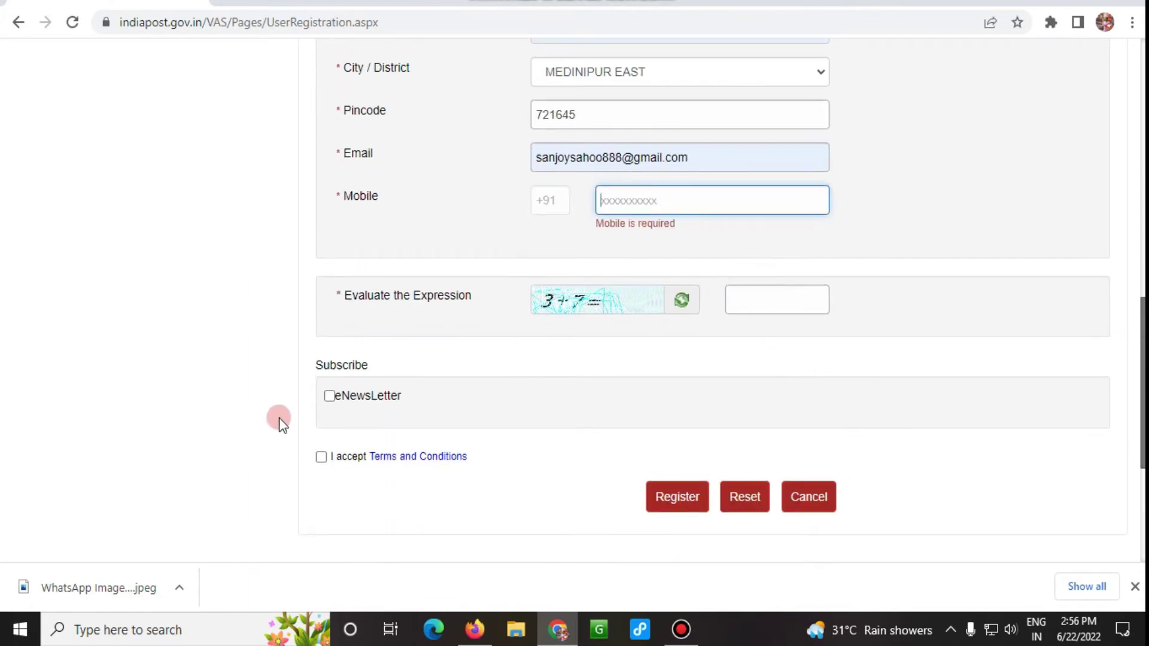
Tick eNewsLetter and 'I accept Terms and Conditions', then submit the registration.
click(330, 396)
click(321, 456)
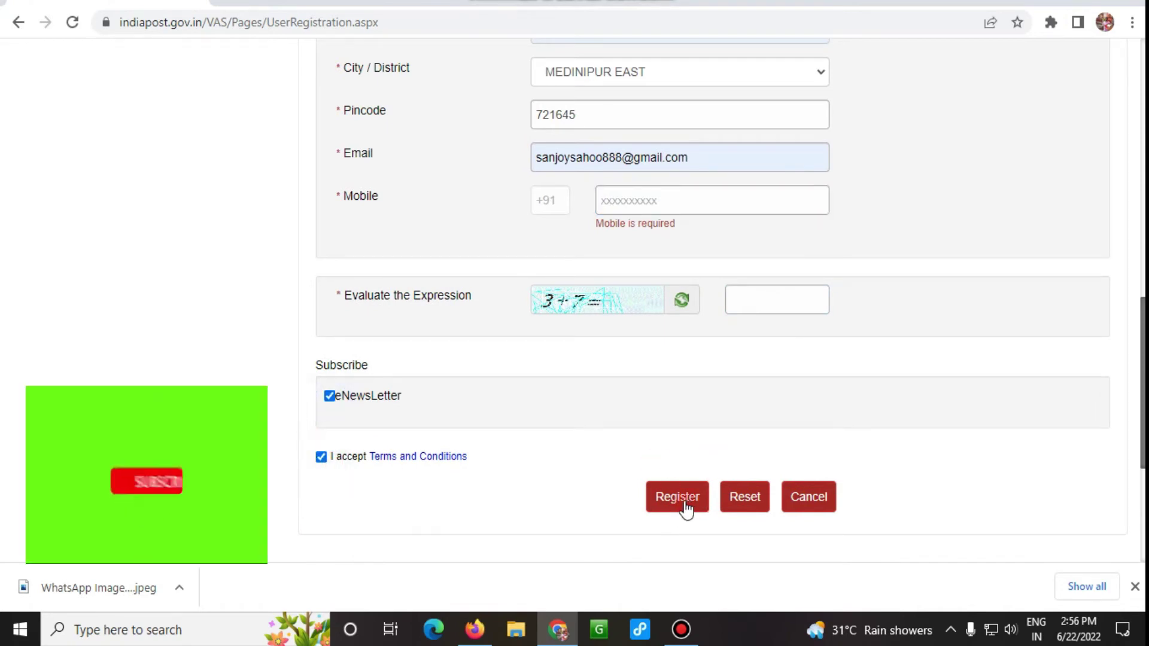
click(646, 501)
click(982, 216)
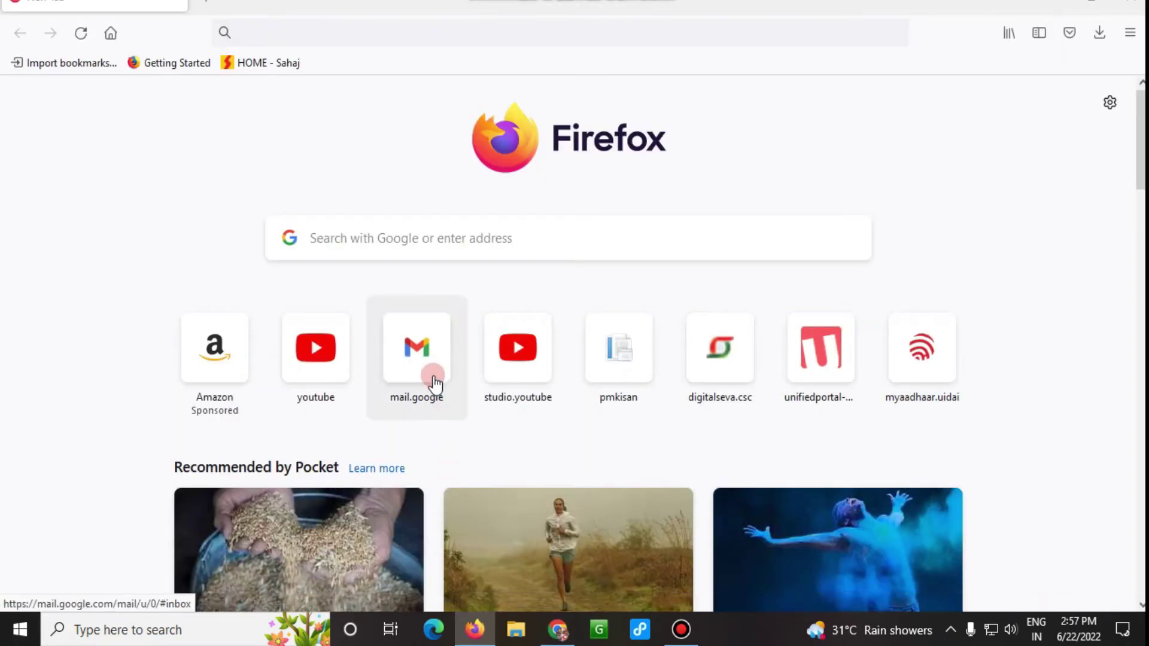
In Gmail, open the 'Resend Activation Link' email and follow its activation URL.
click(426, 374)
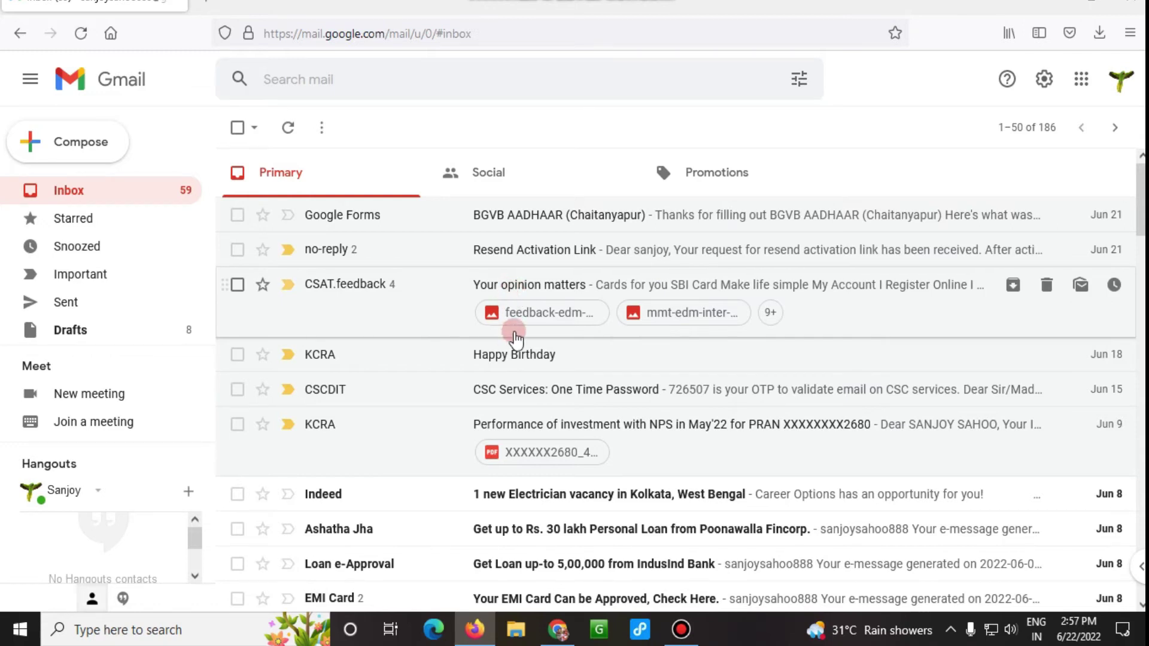
click(523, 250)
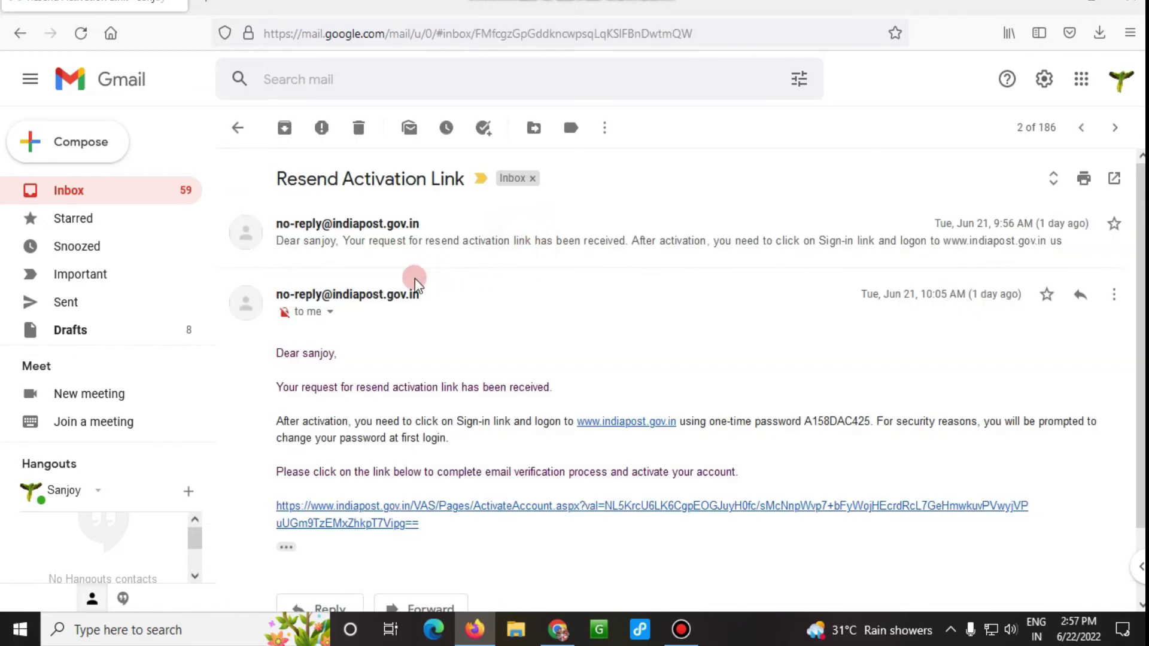
click(353, 238)
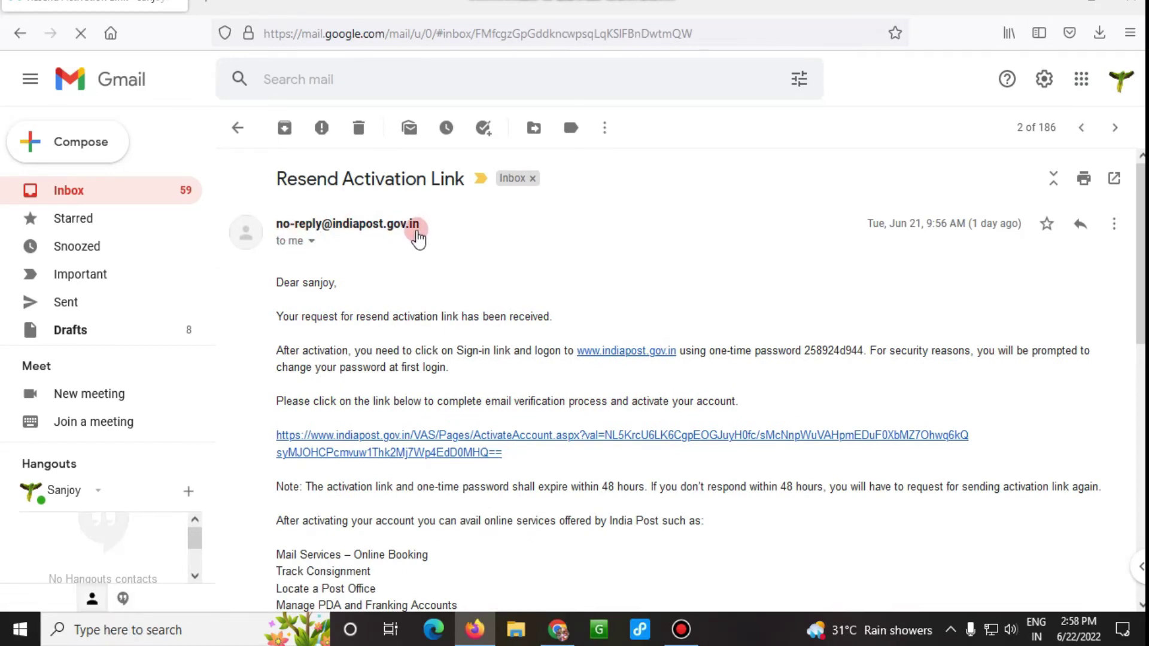
scroll(294, 295, down, 2)
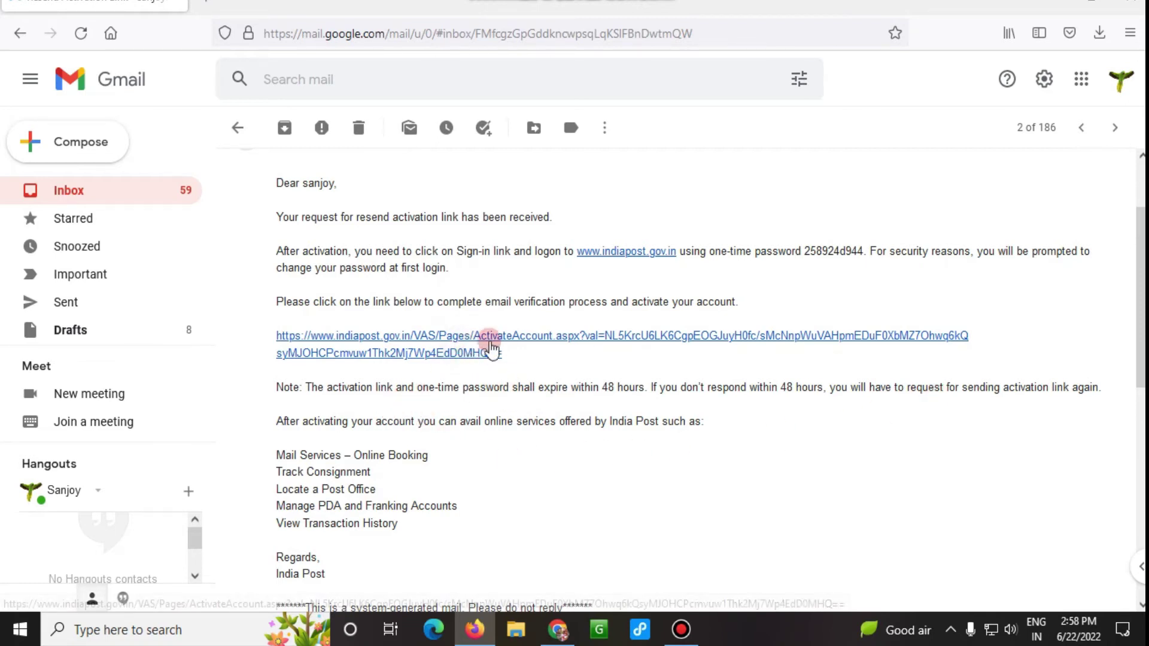
click(529, 339)
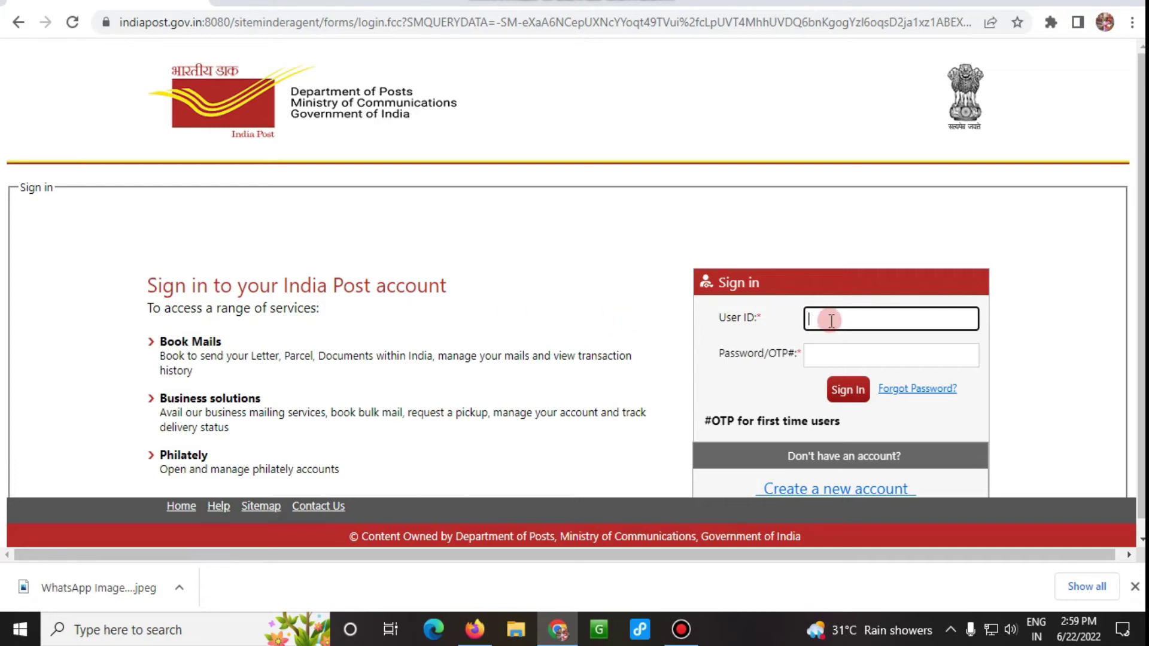
Sign in to the India Post account and view the logged-in account details.
click(841, 356)
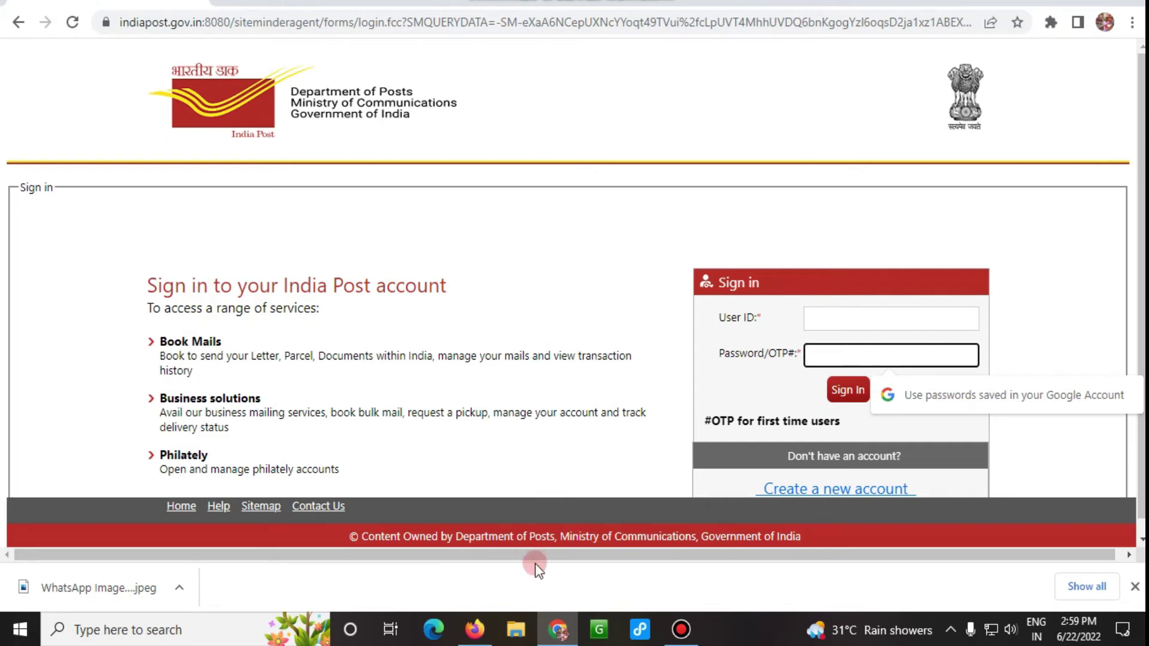
click(866, 391)
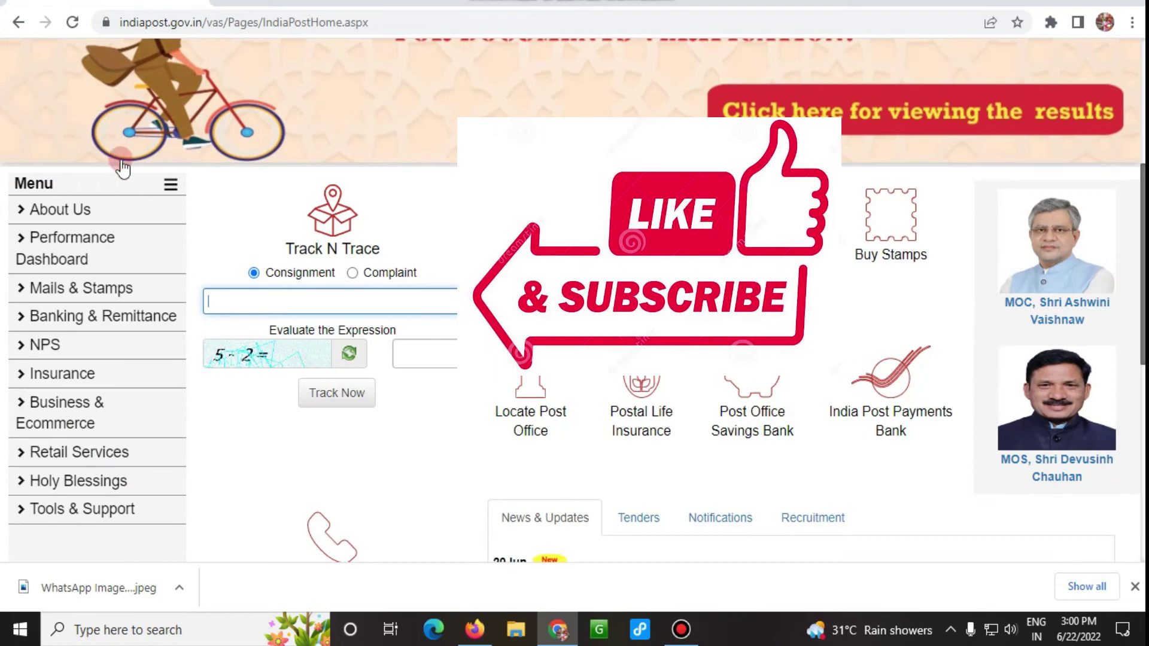
scroll(108, 149, up, 5)
click(71, 52)
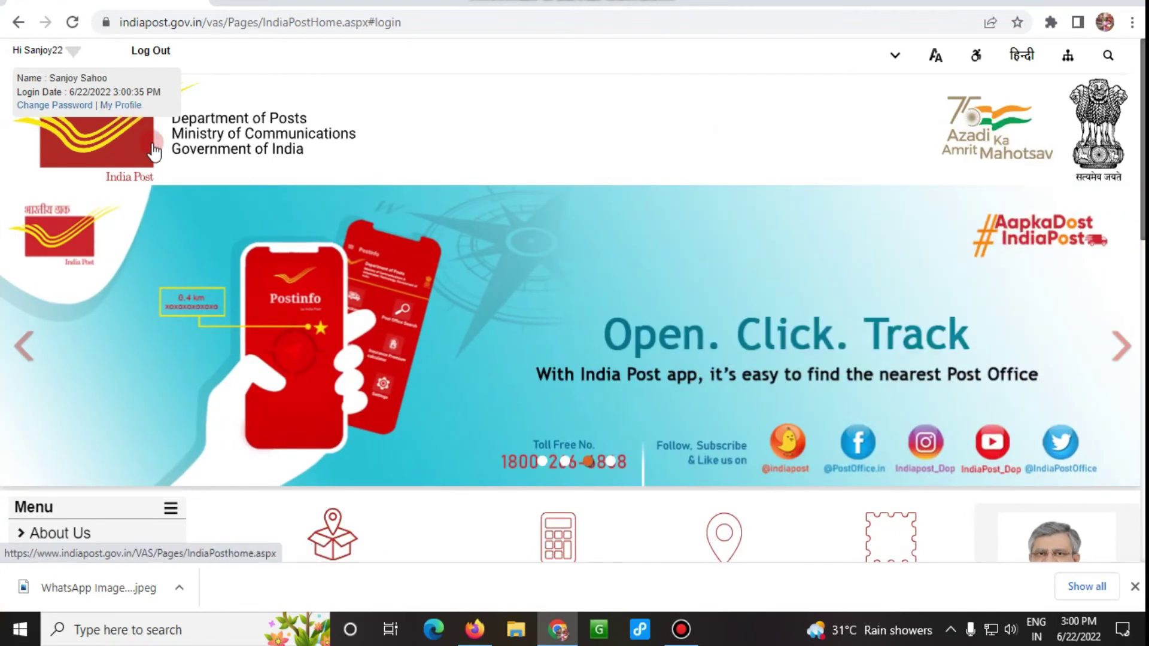
Close the downloads bar and scroll the home page to the Menu sidebar and service tiles.
click(1134, 587)
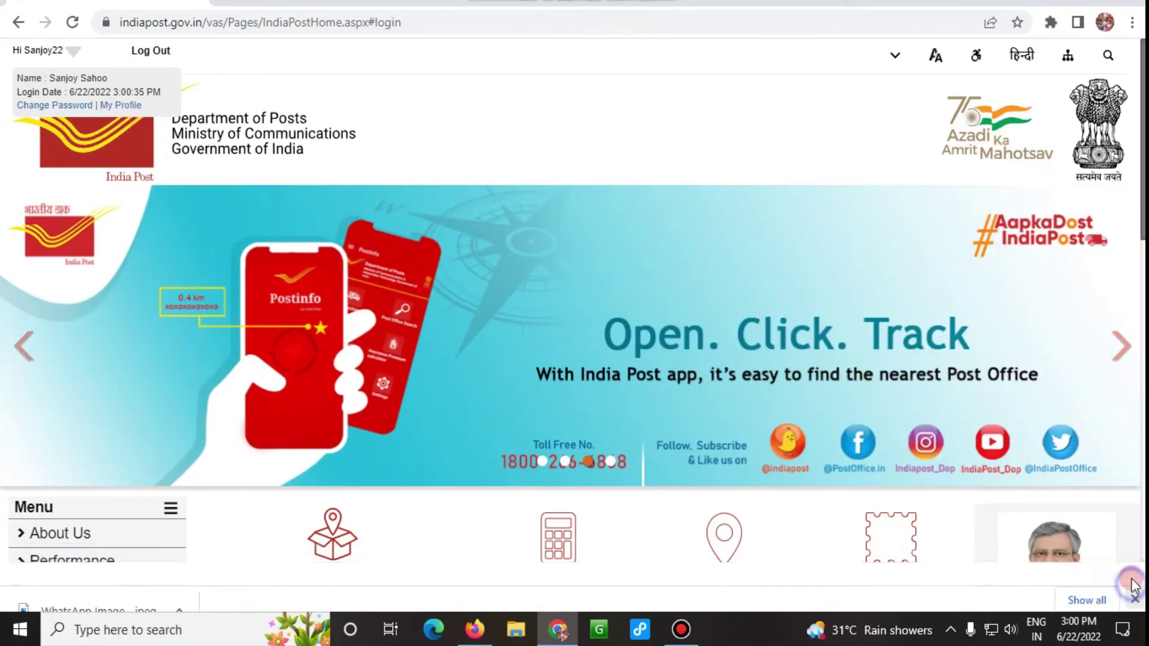
scroll(641, 296, down, 3)
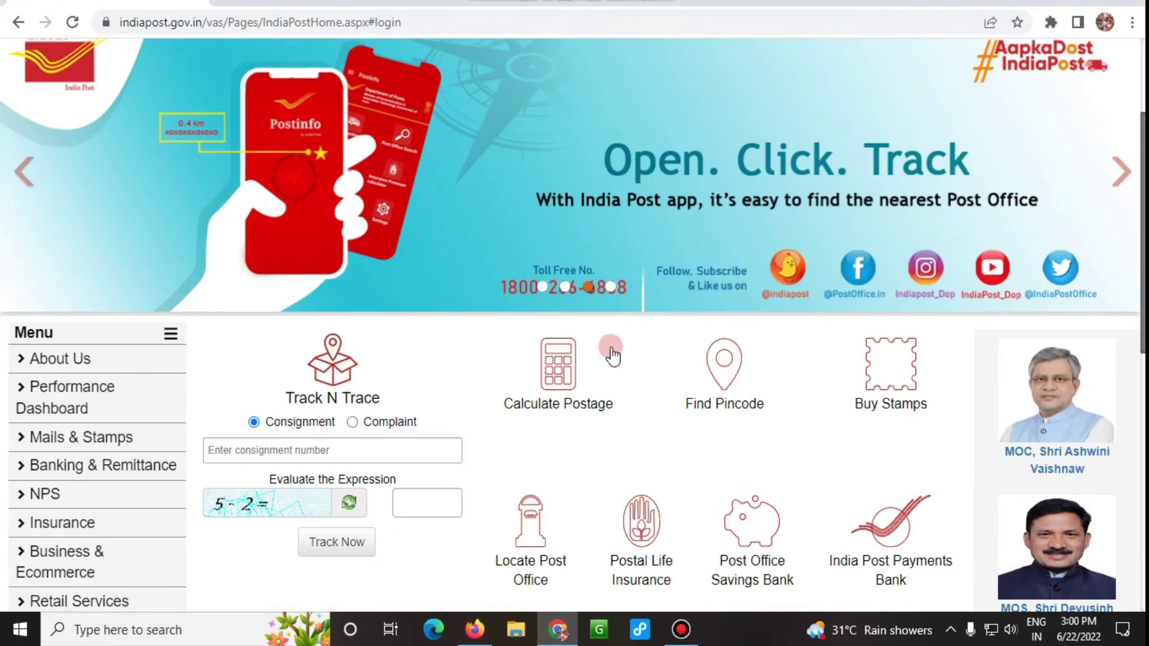
scroll(608, 349, down, 1)
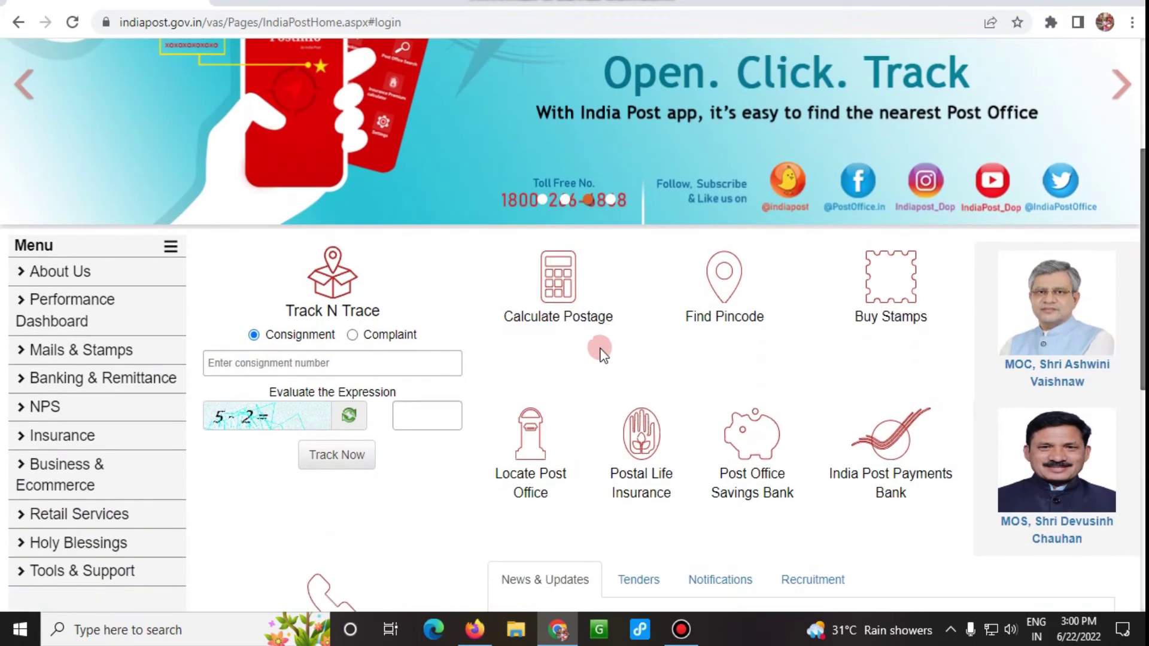
scroll(603, 354, down, 3)
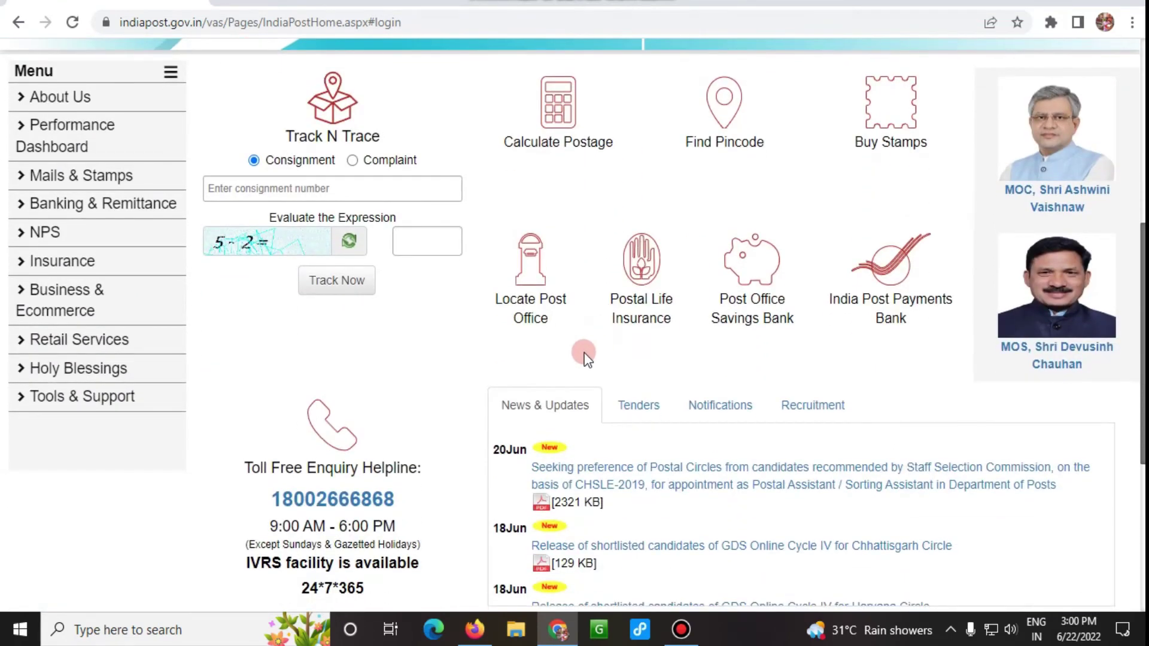
scroll(583, 357, up, 1)
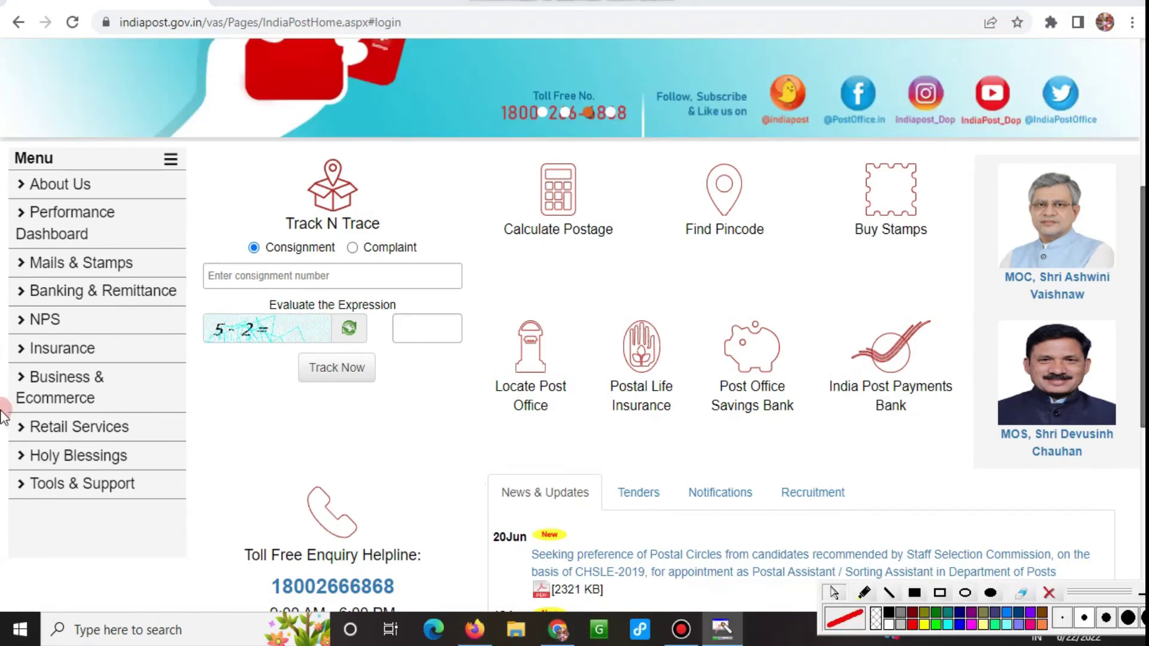
Outline Retail Services in the Menu sidebar, then open it and its Aadhaar Updation page.
click(938, 594)
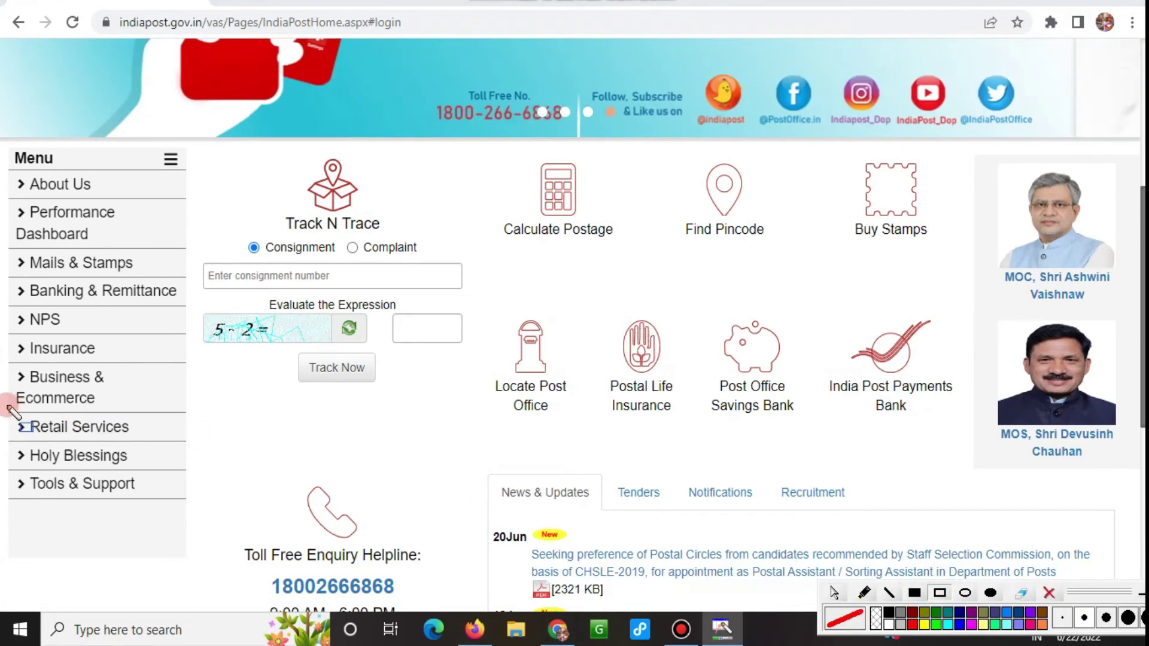
drag(5, 409, 225, 453)
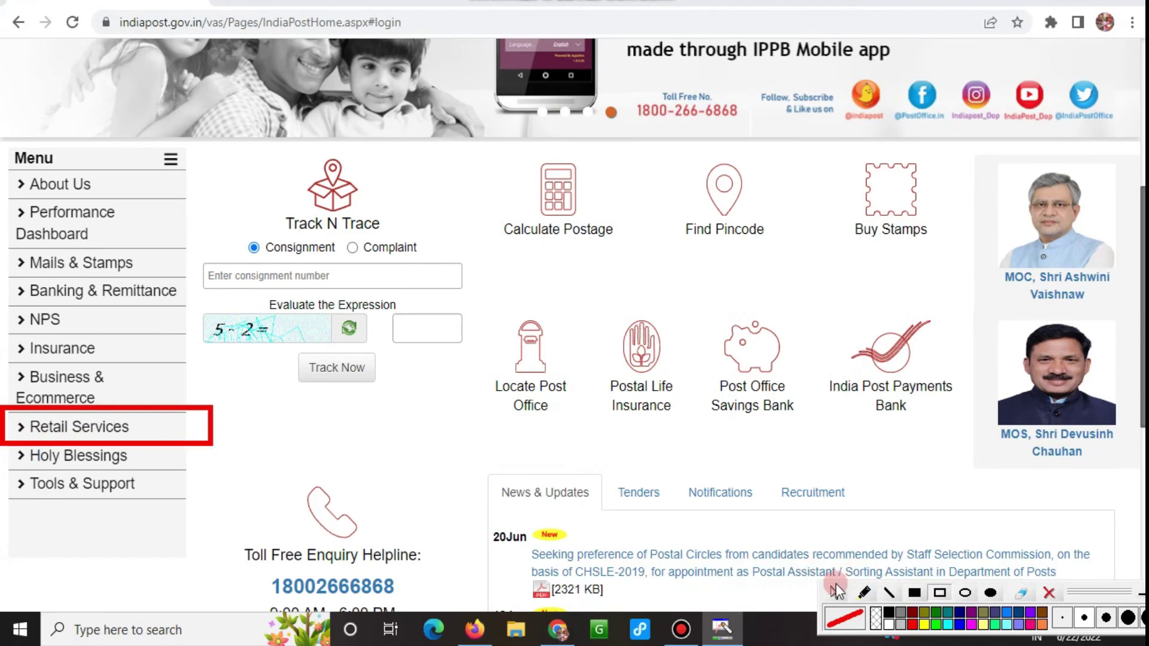
click(1048, 592)
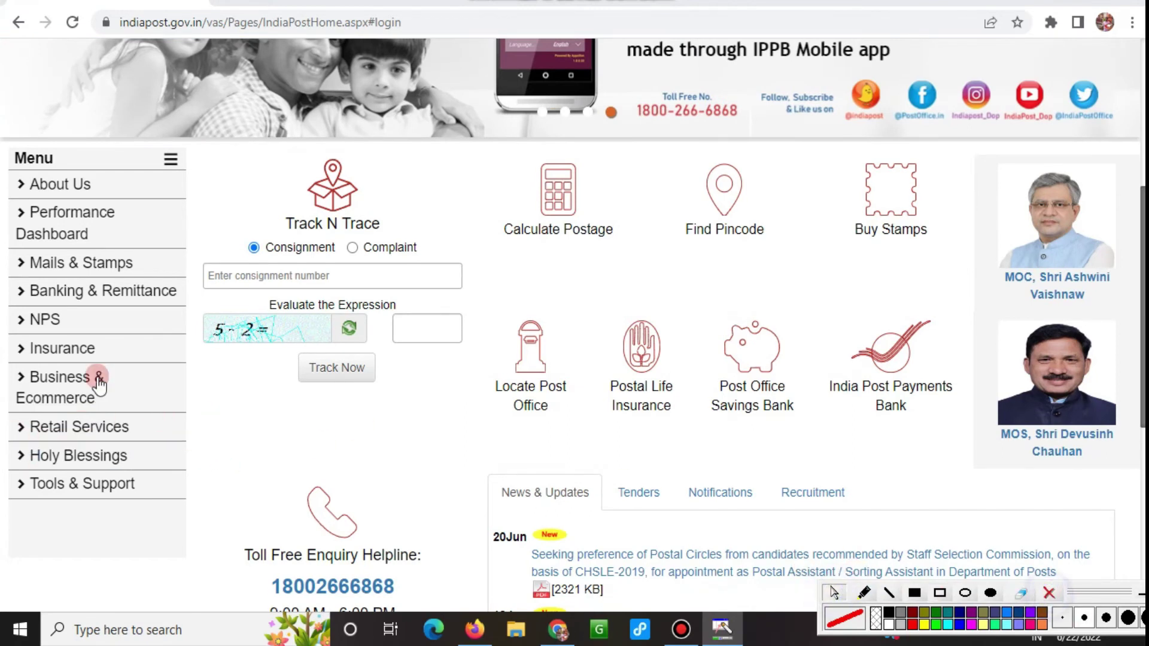
click(82, 427)
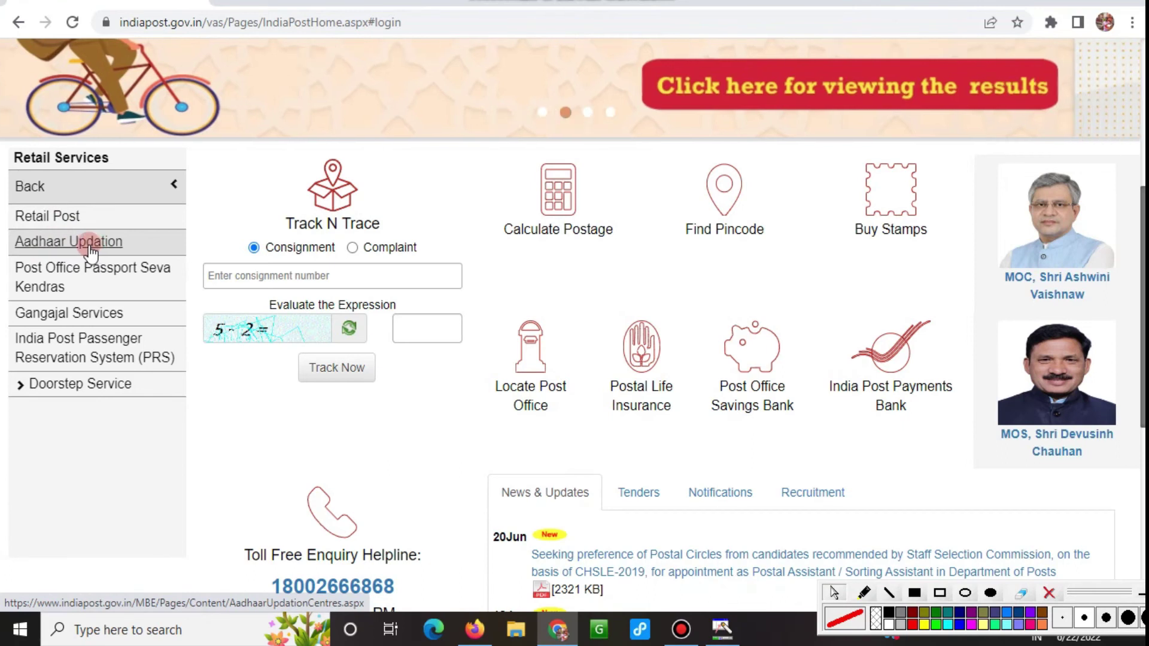
click(63, 252)
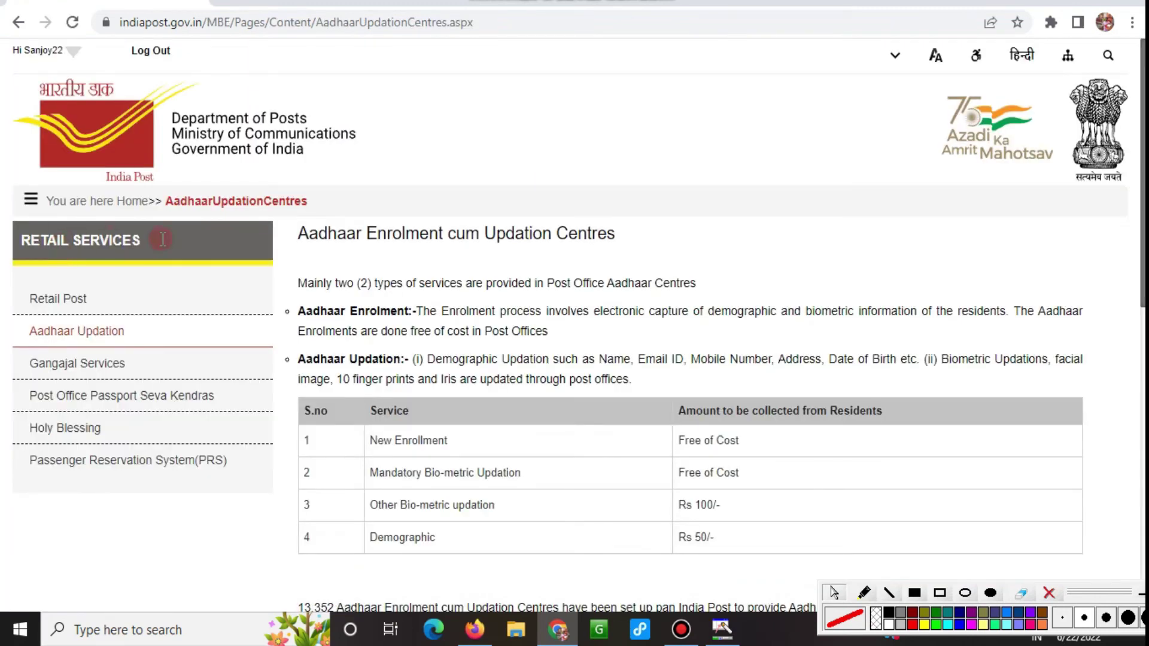
Scroll the Aadhaar Enrolment cum Updation Centres page down to its Contact Us details.
scroll(318, 248, down, 3)
scroll(275, 199, up, 1)
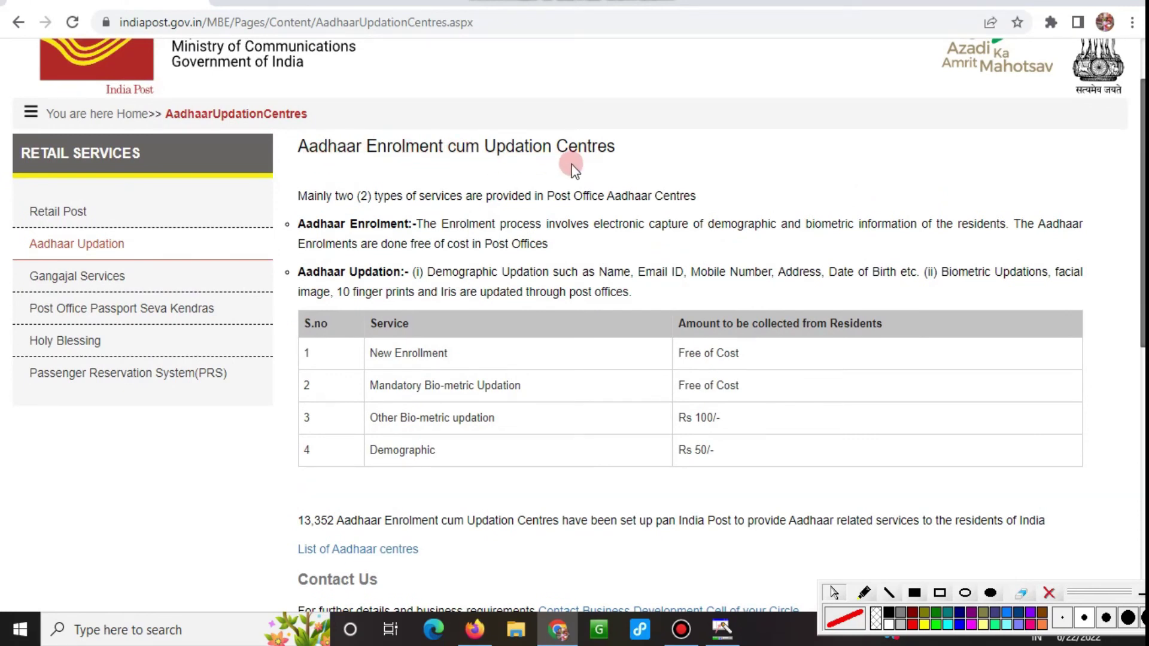
scroll(357, 230, down, 2)
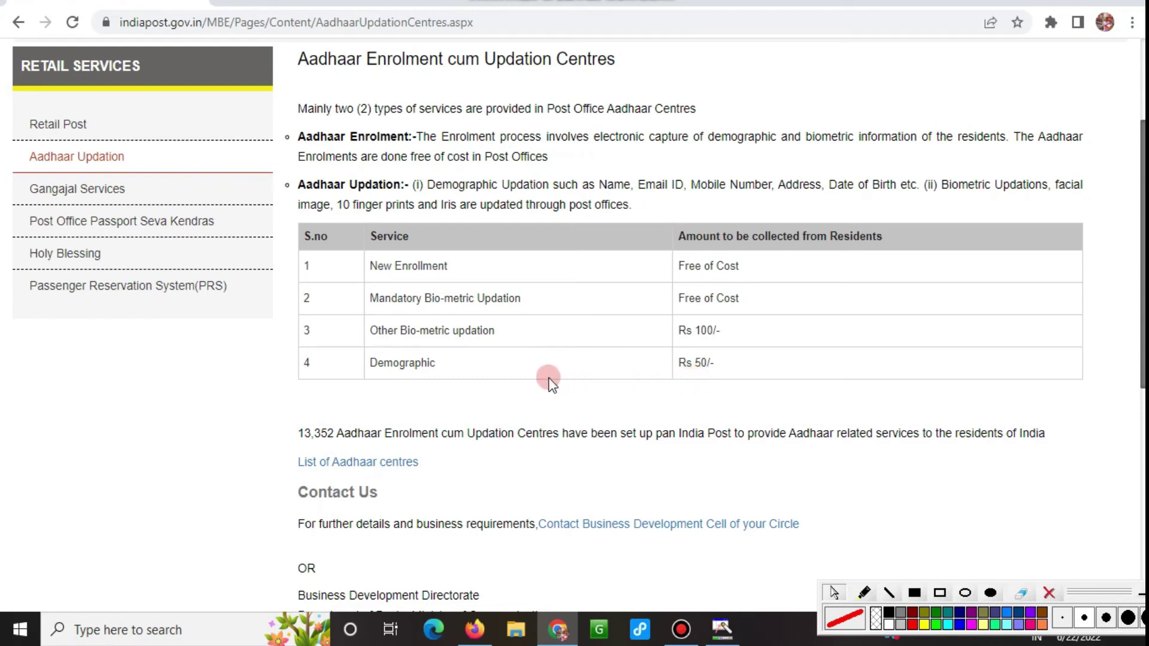
scroll(659, 371, down, 4)
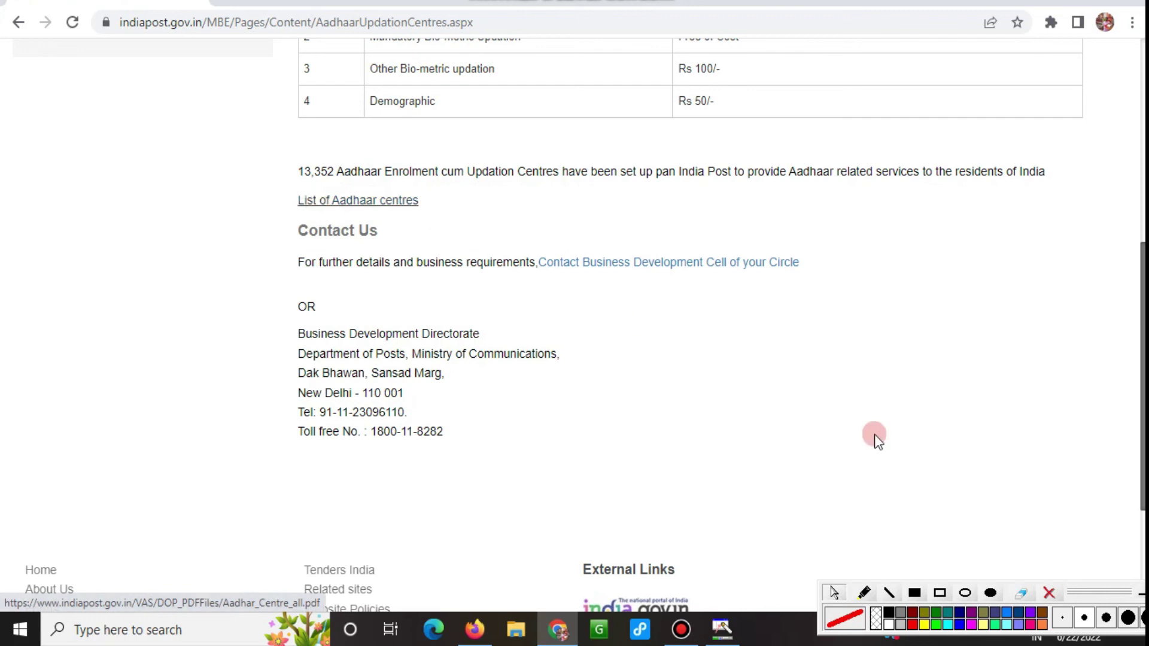
Outline the List of Aadhaar centres link, then the Contact Us line, in red on screen.
click(939, 593)
drag(268, 179, 444, 215)
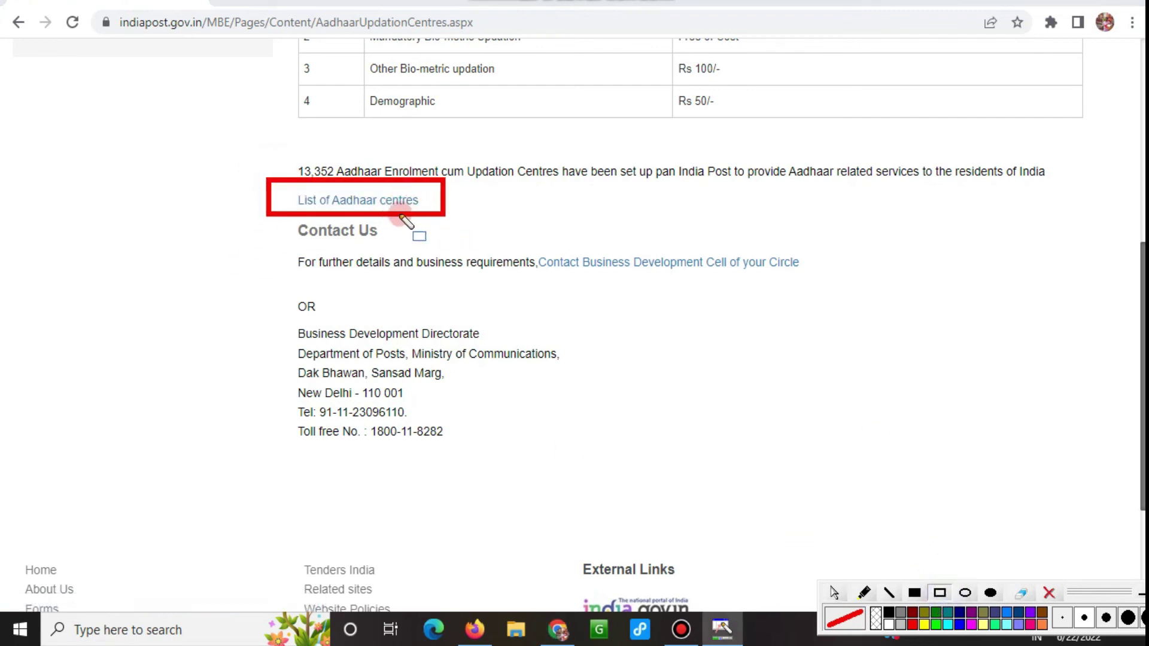
click(1052, 593)
click(941, 593)
drag(268, 216, 544, 310)
mouse_move(613, 317)
mouse_down()
mouse_move(872, 320)
mouse_move(881, 308)
mouse_up()
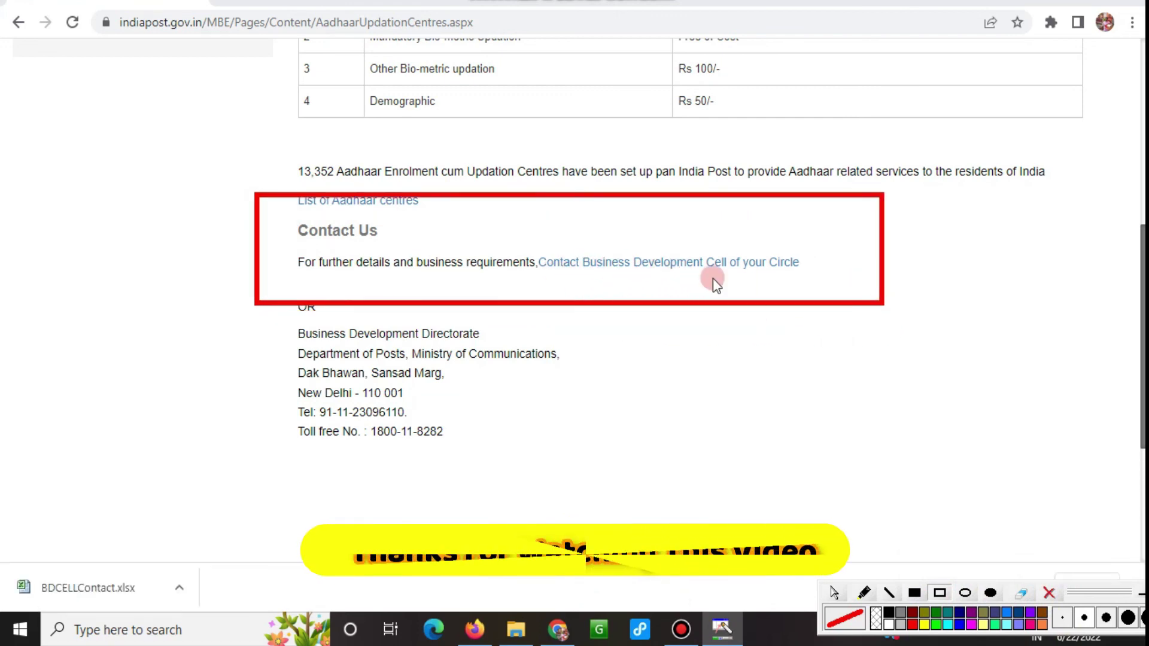
click(833, 592)
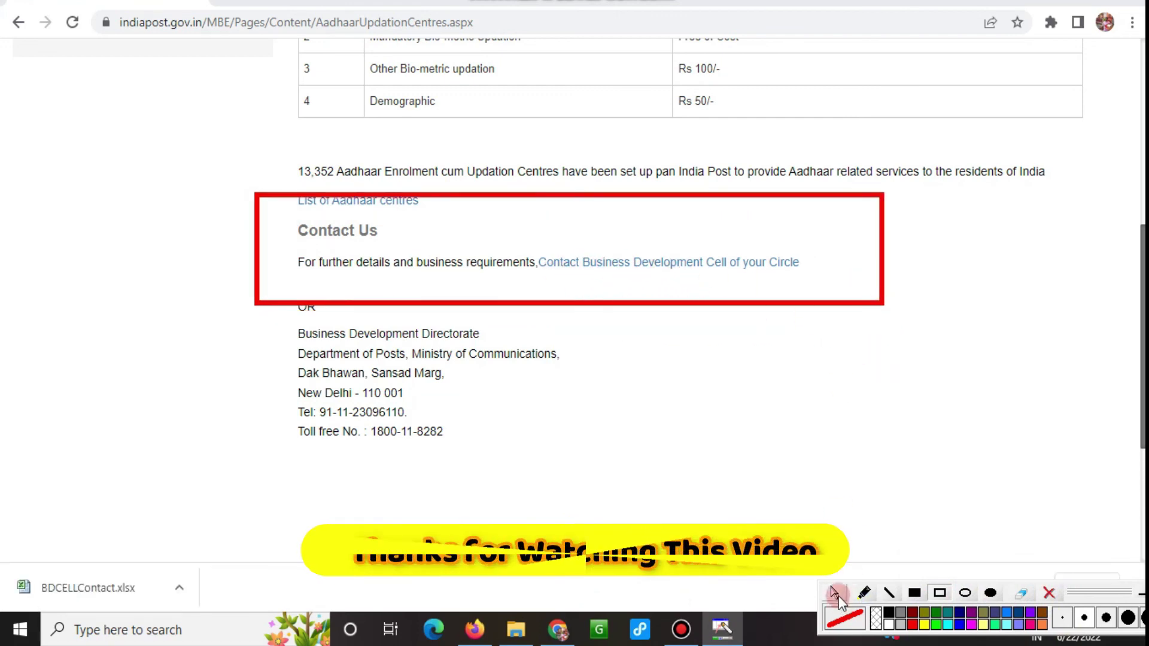
Download the Business Development Cell contact spreadsheet and reveal BDCELLContact (1).xlsx in Downloads.
click(683, 266)
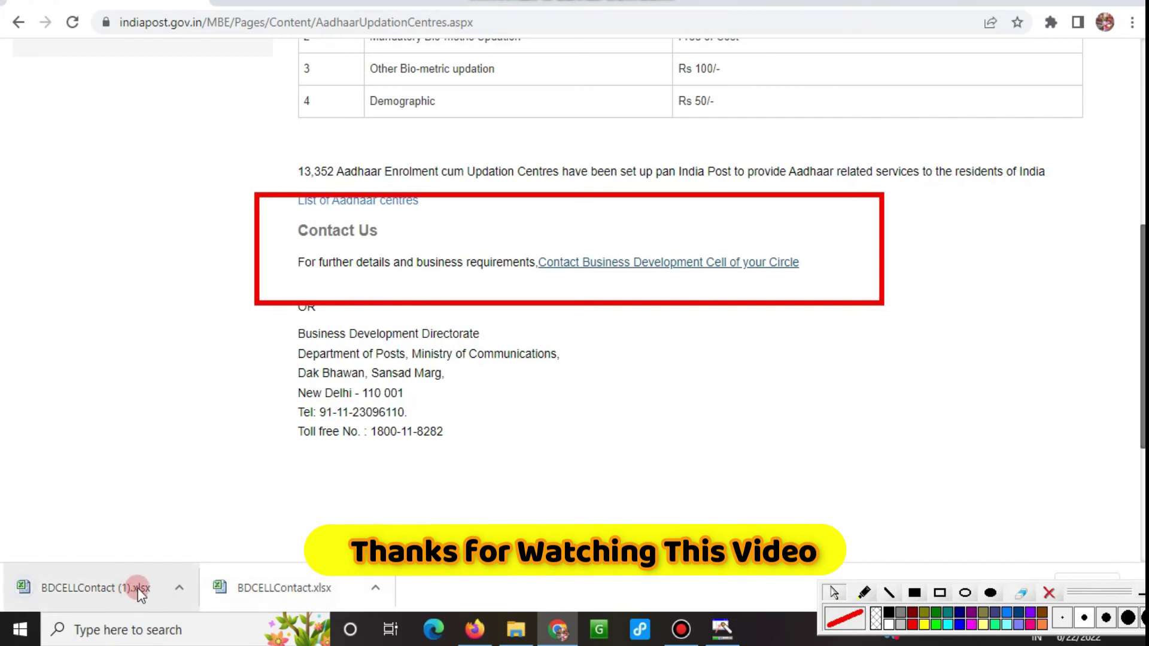
right_click(87, 592)
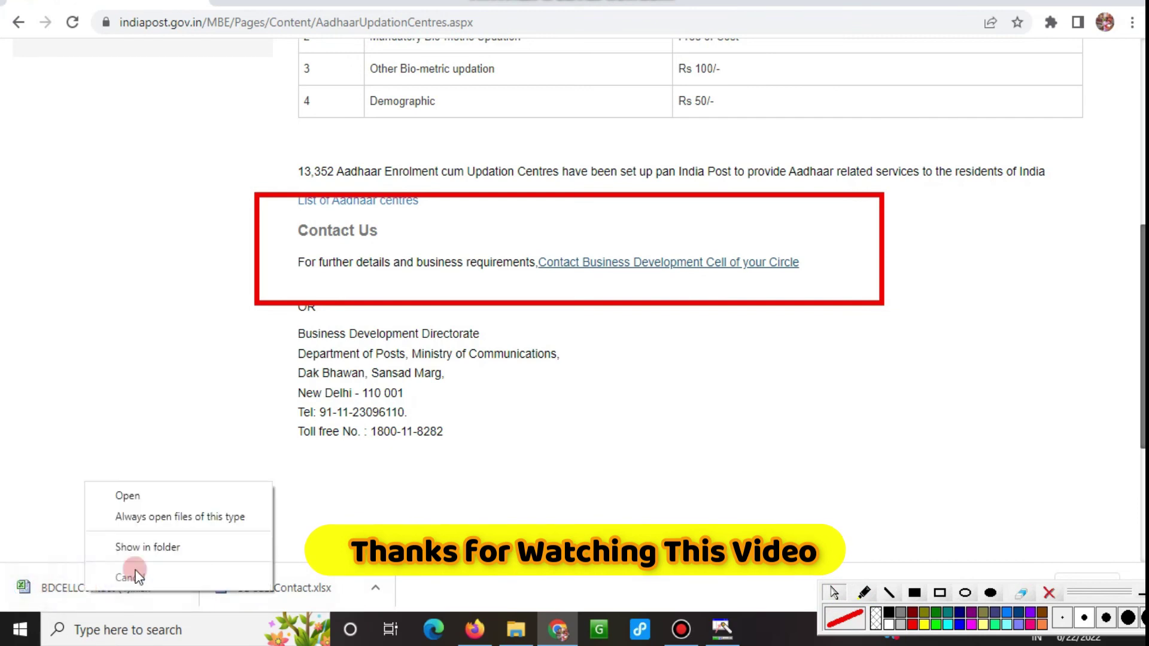
click(170, 548)
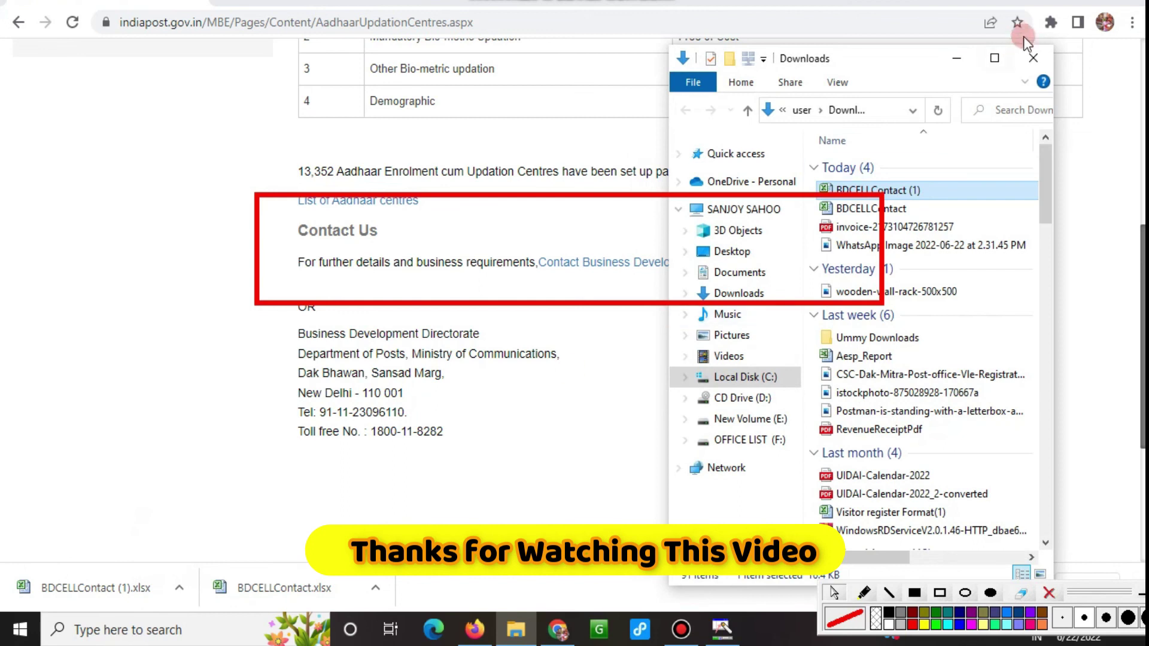
Maximize the Downloads folder and open BDCELLContact (1) in Excel, dismissing the activation prompt.
click(994, 58)
click(1048, 592)
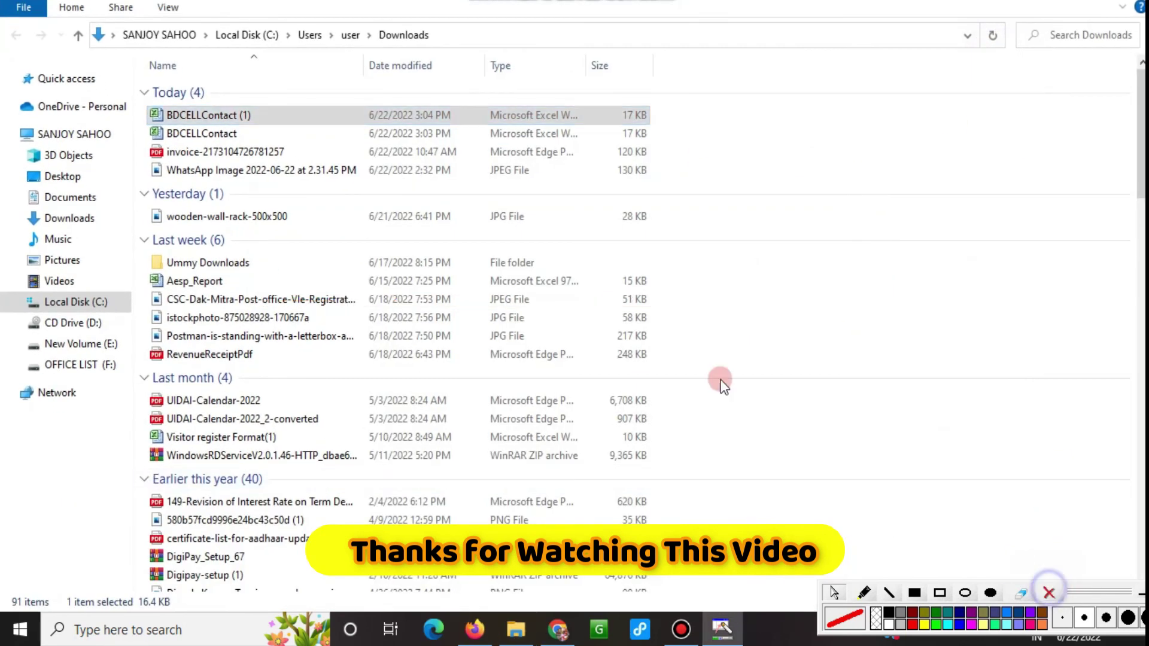
double_click(220, 116)
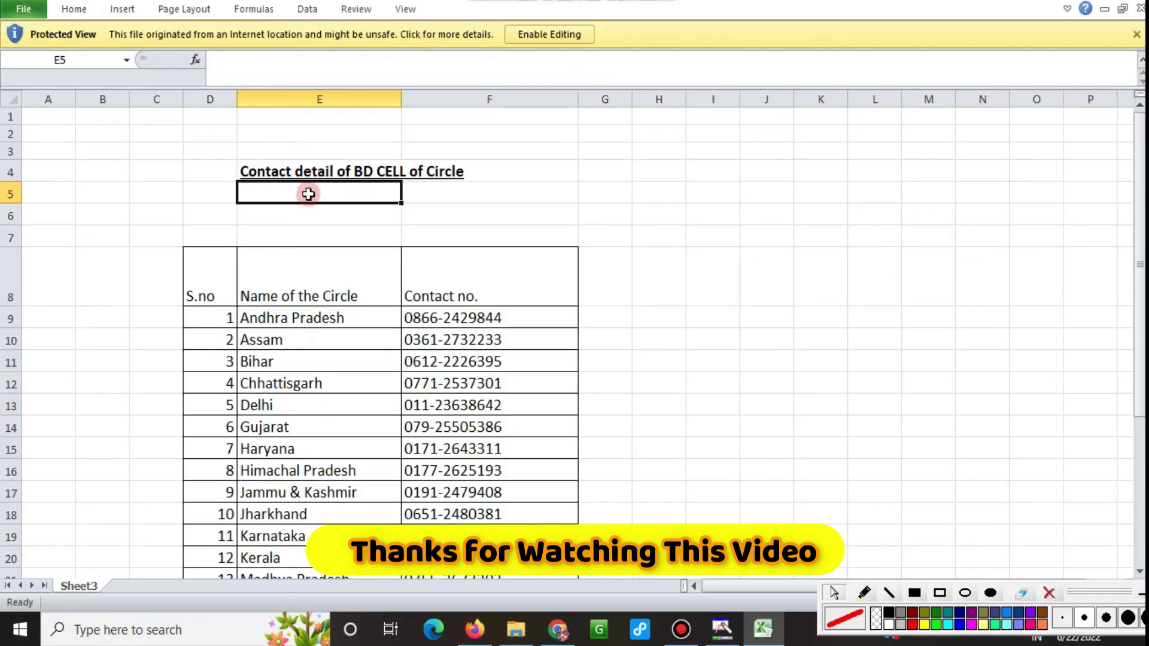
click(768, 118)
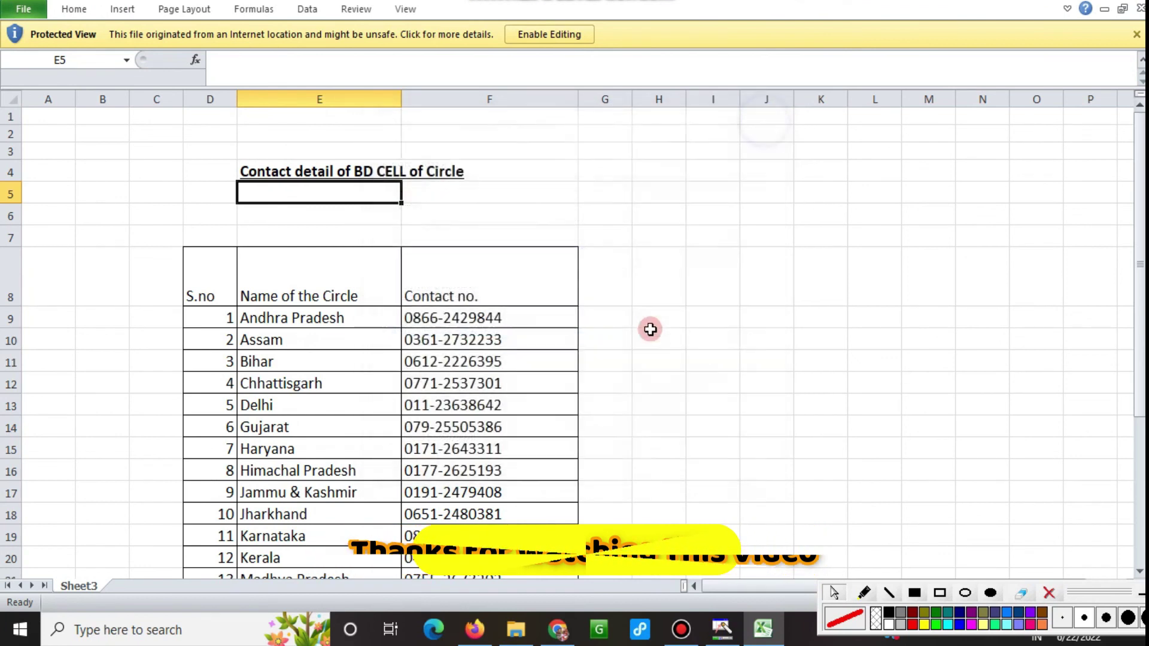
Scroll through the 23-circle contact table, selecting the West Bengal row 31.
scroll(652, 328, down, 5)
click(12, 447)
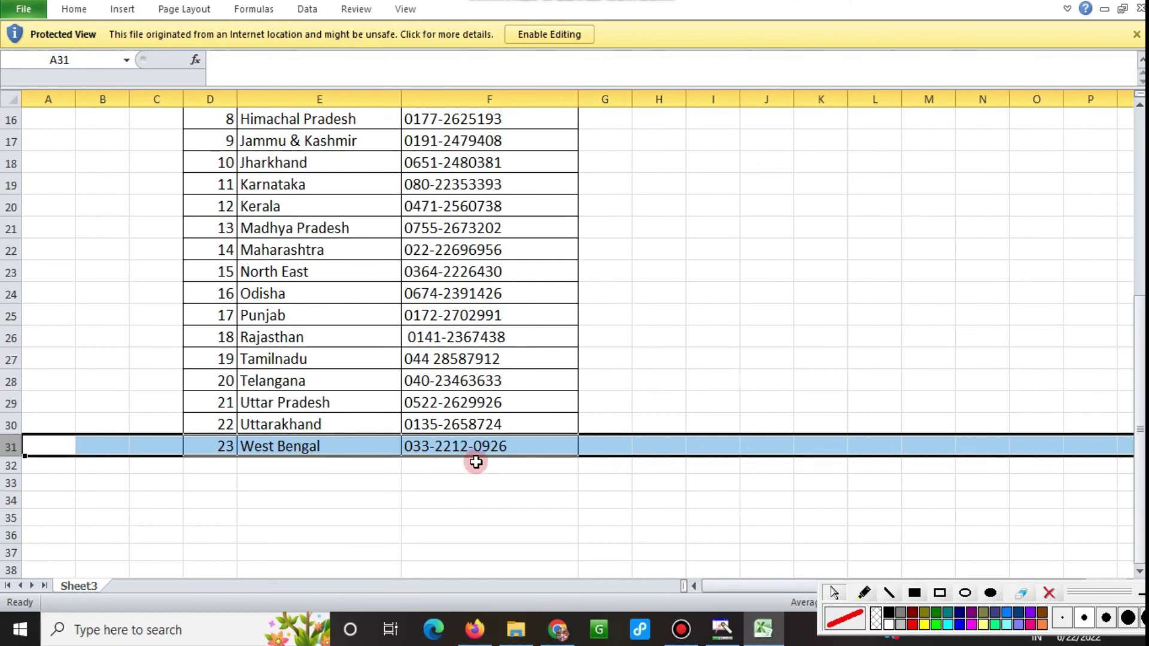
scroll(479, 461, up, 4)
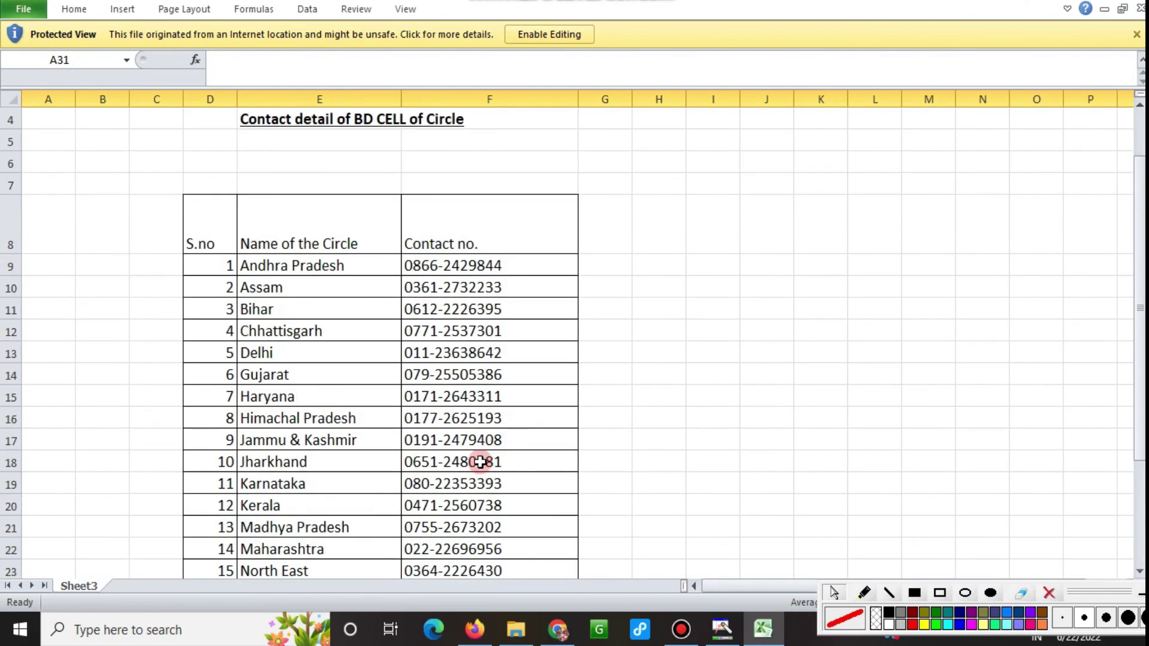
scroll(474, 379, down, 3)
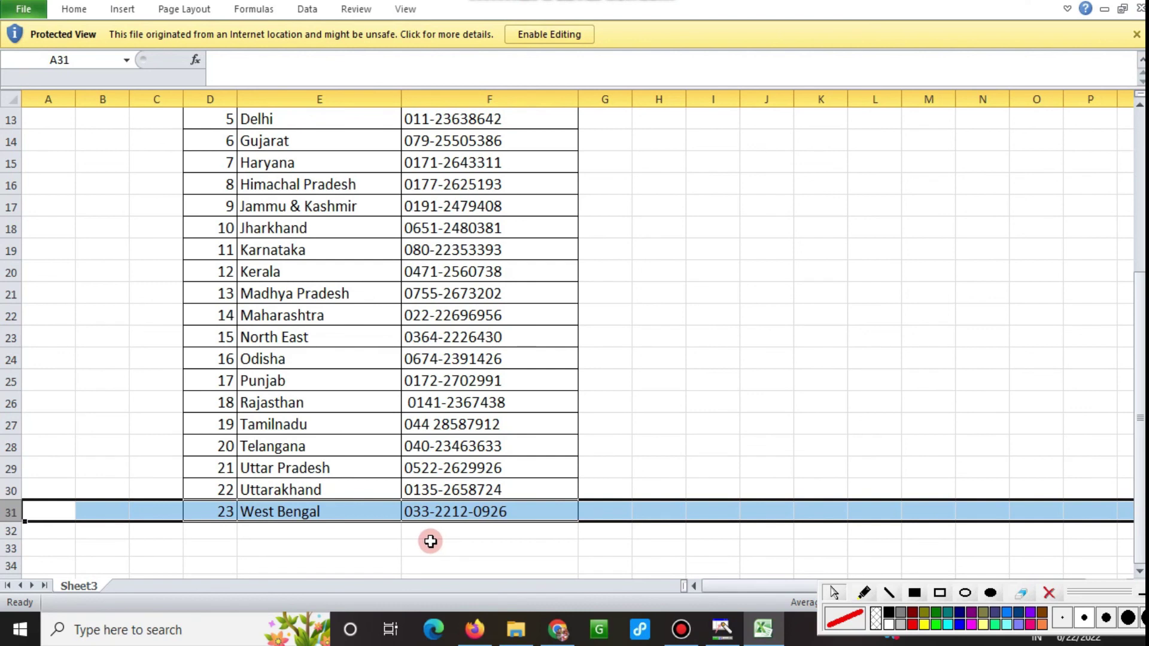
scroll(289, 508, up, 2)
scroll(287, 512, down, 2)
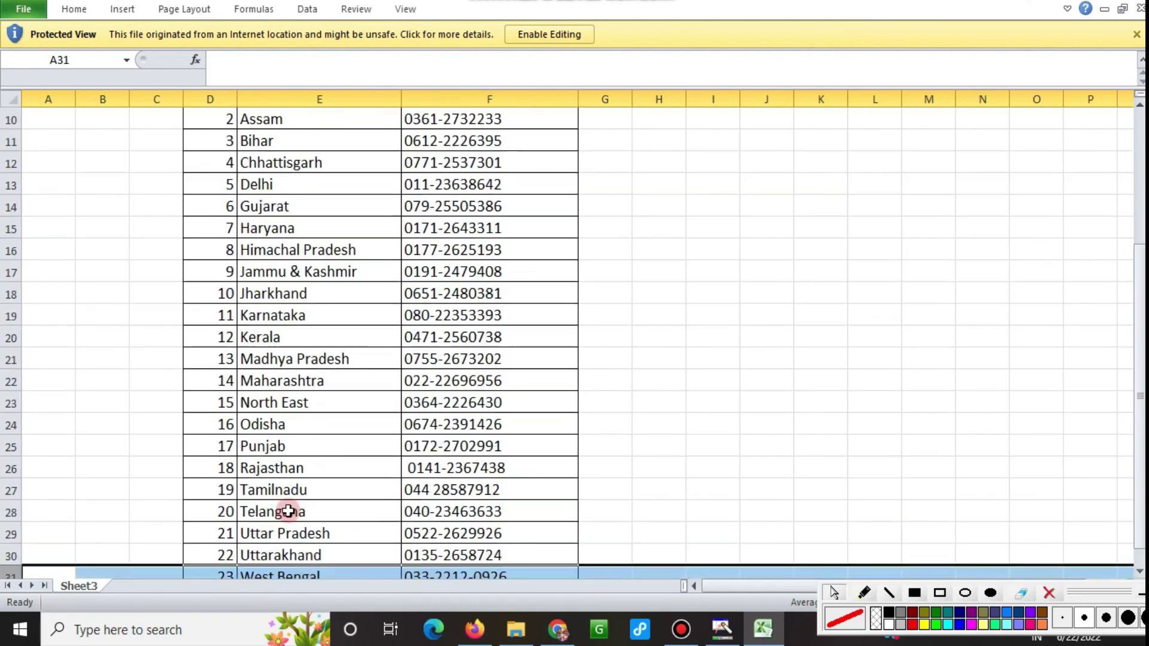
scroll(284, 512, up, 1)
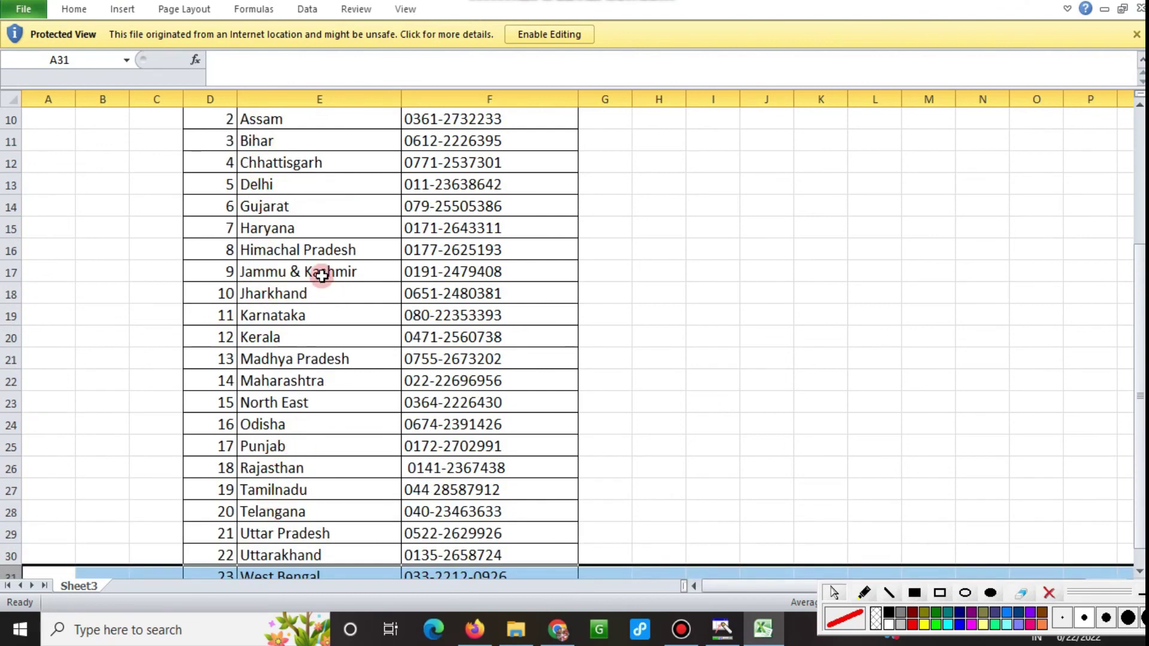
scroll(322, 276, up, 1)
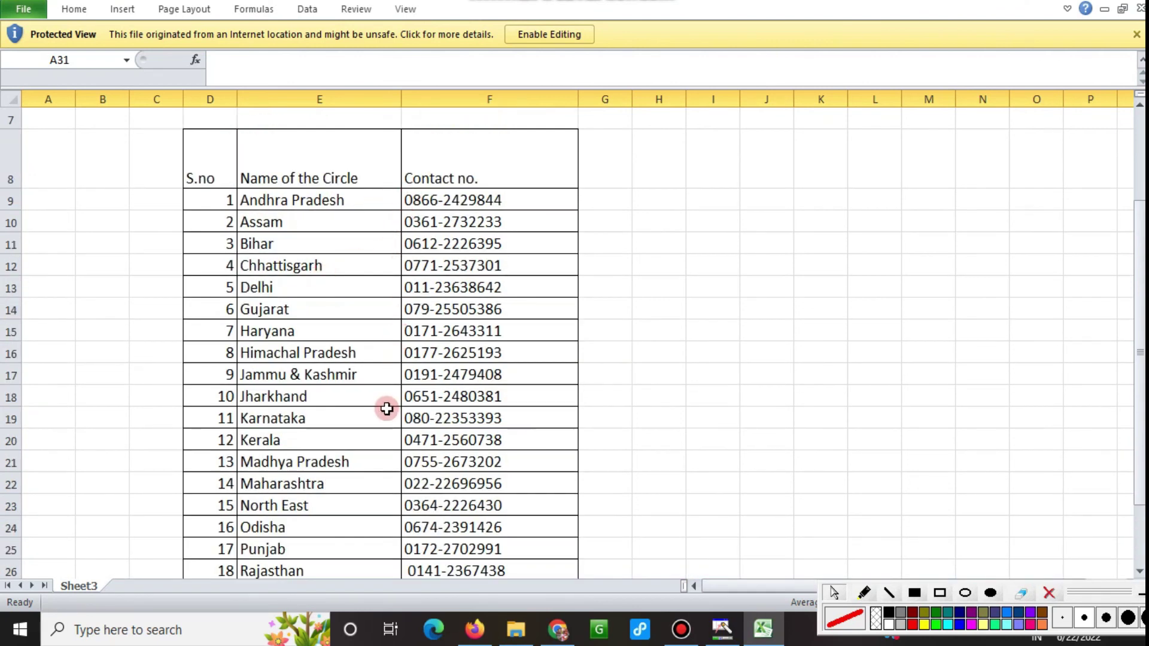
scroll(385, 405, down, 2)
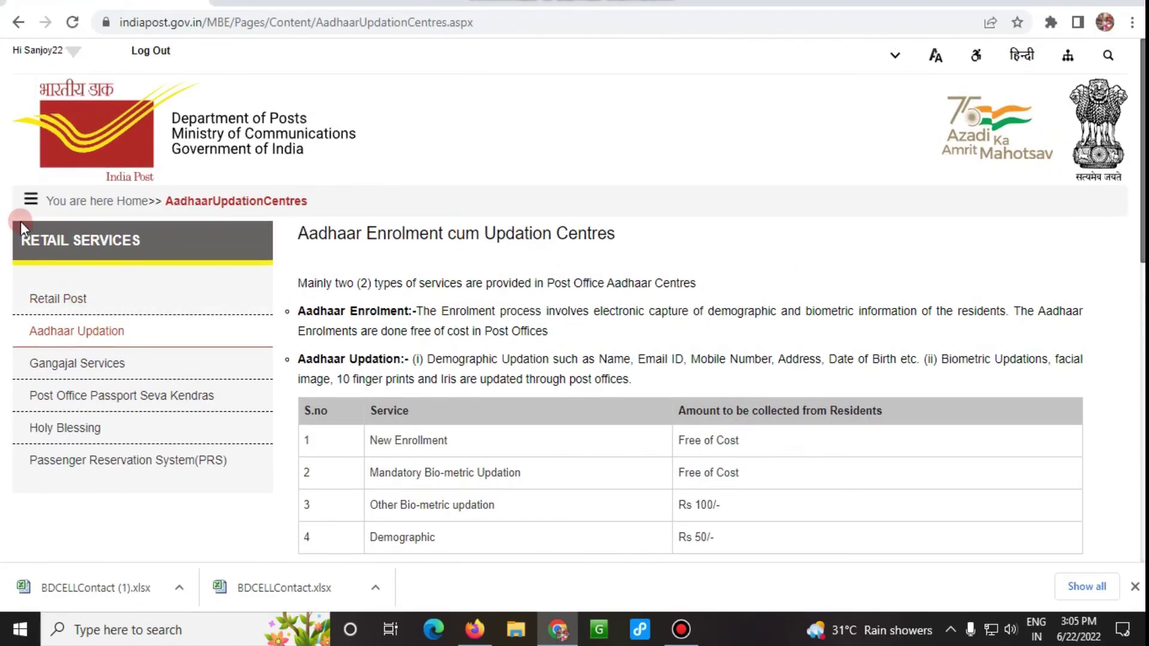
Go to the Performance Dashboard via the main menu and show the account's login date and details.
click(32, 204)
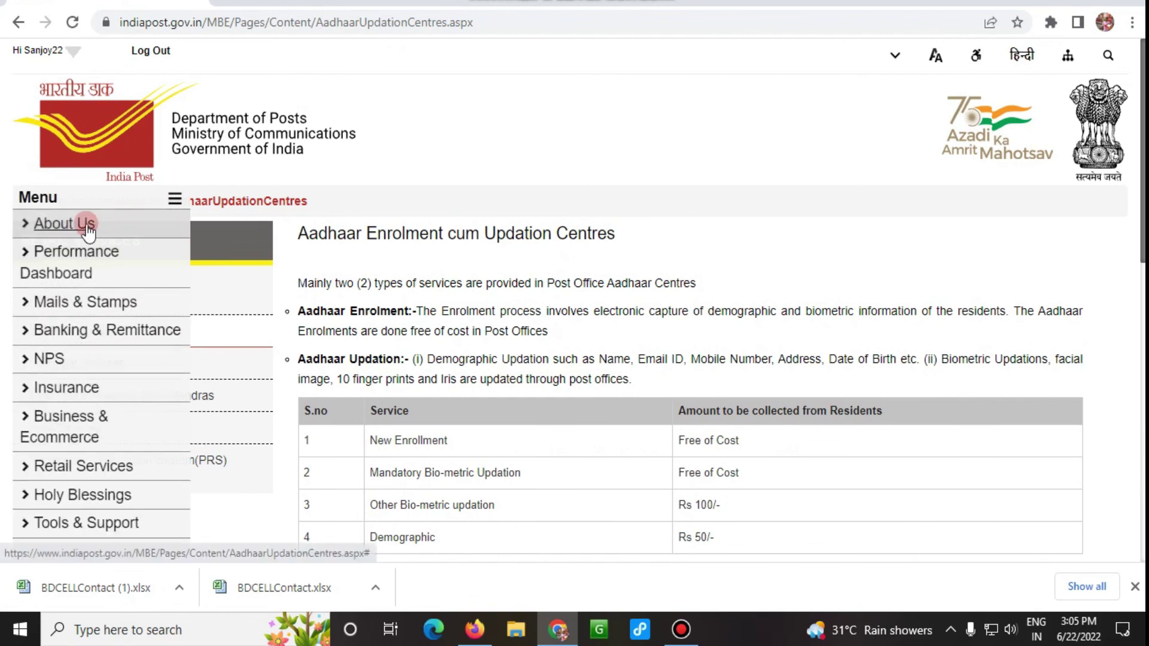
click(75, 274)
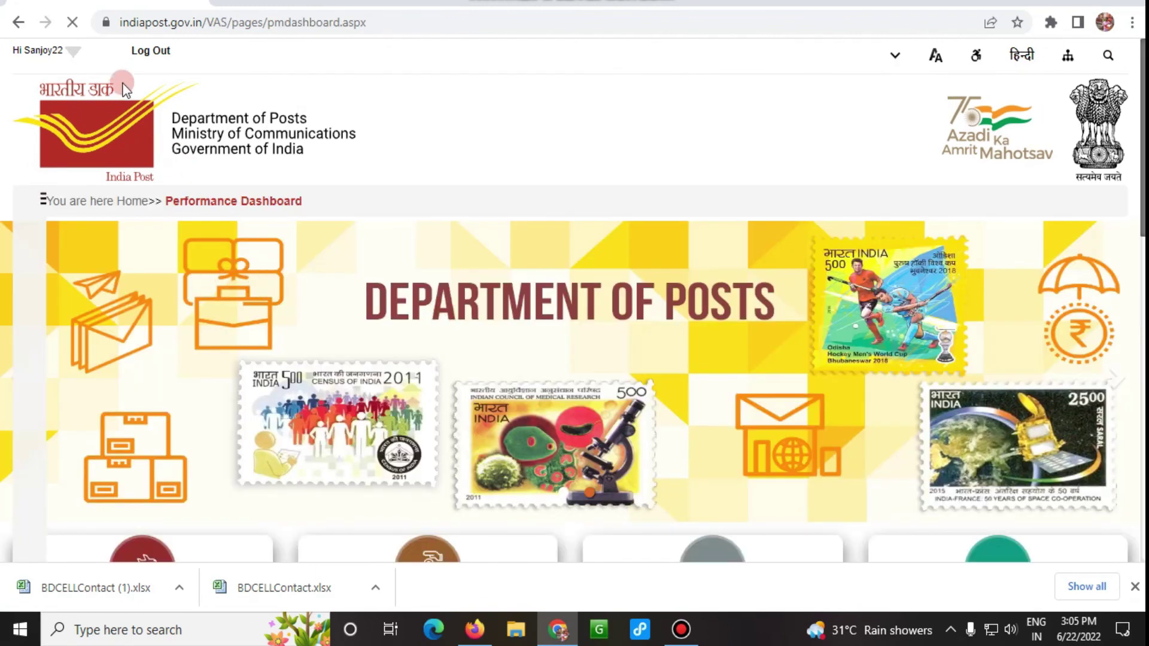
click(72, 55)
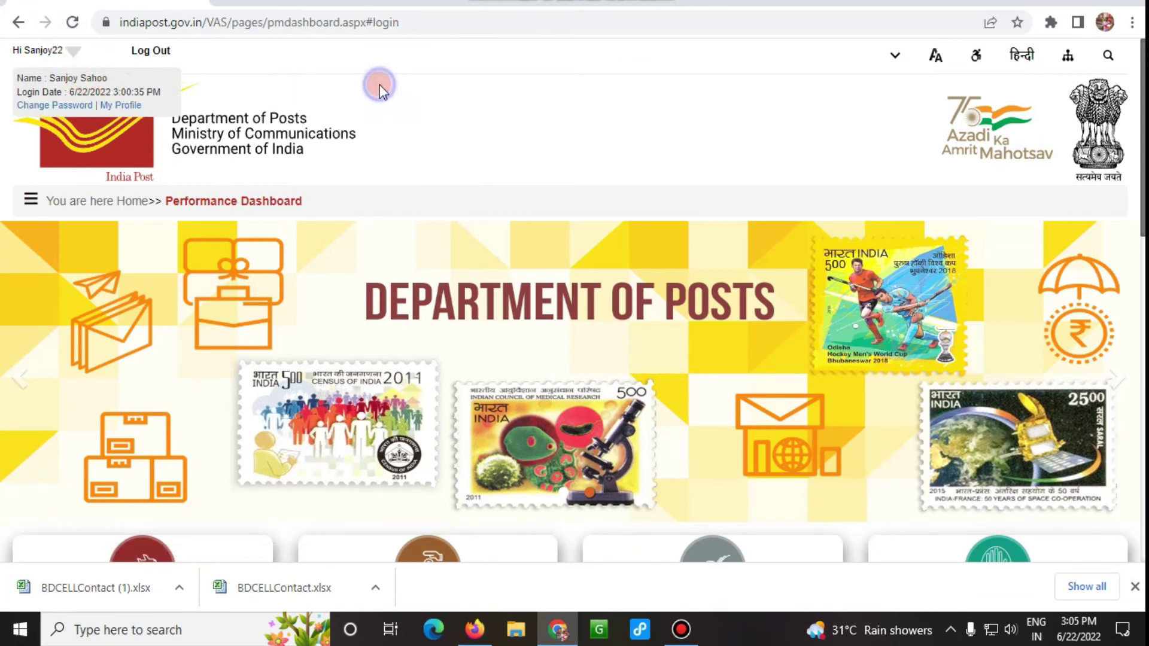